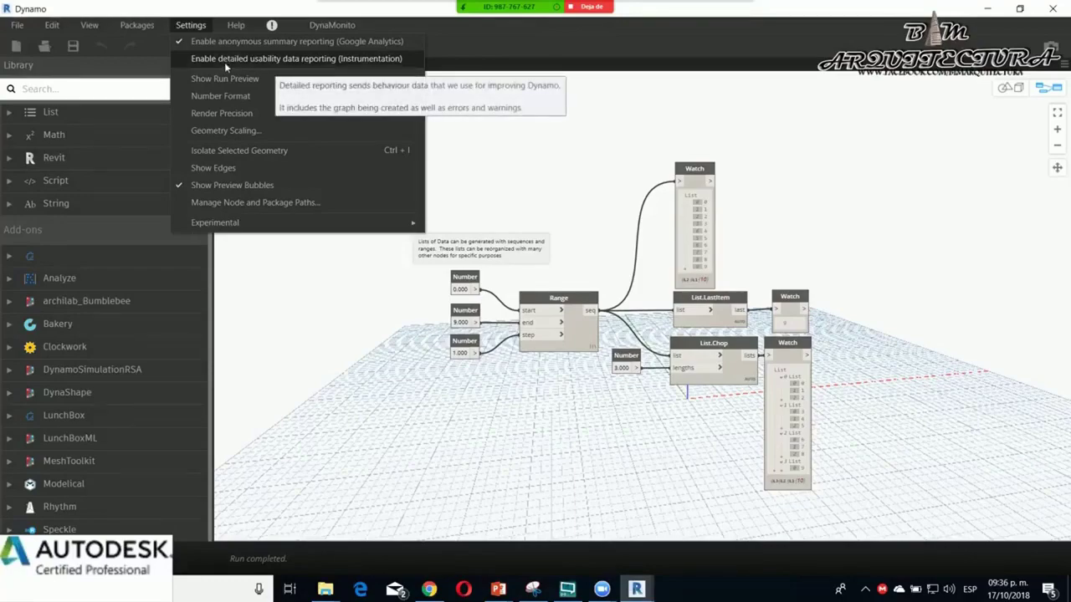
Enable detailed usability data reporting and tick the Instrumentation consent checkbox.
click(224, 62)
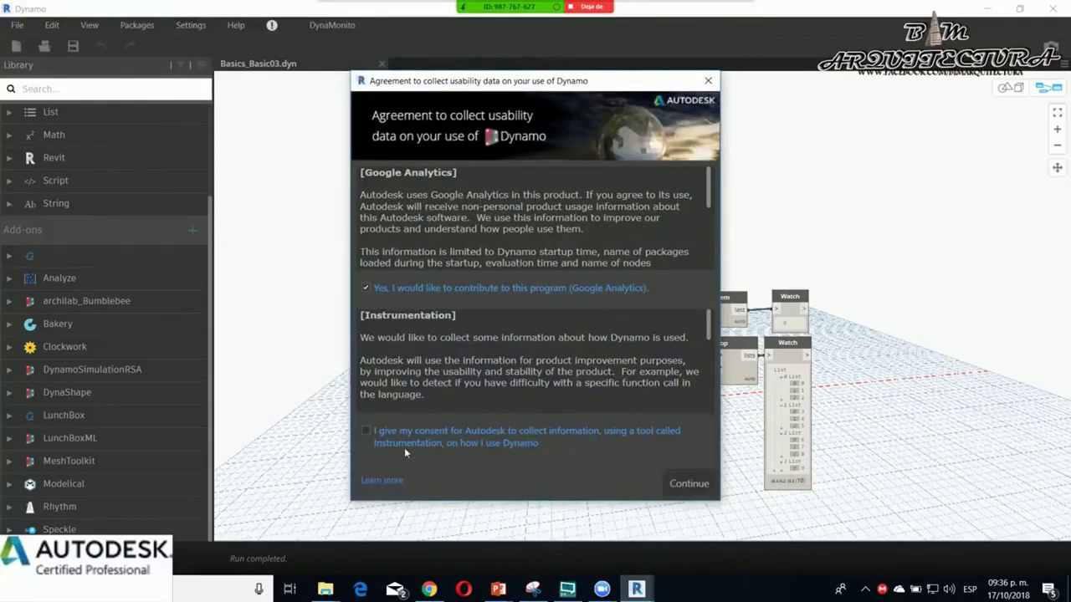
mouse_move(490, 86)
mouse_down()
mouse_move(513, 50)
mouse_move(488, 57)
mouse_up()
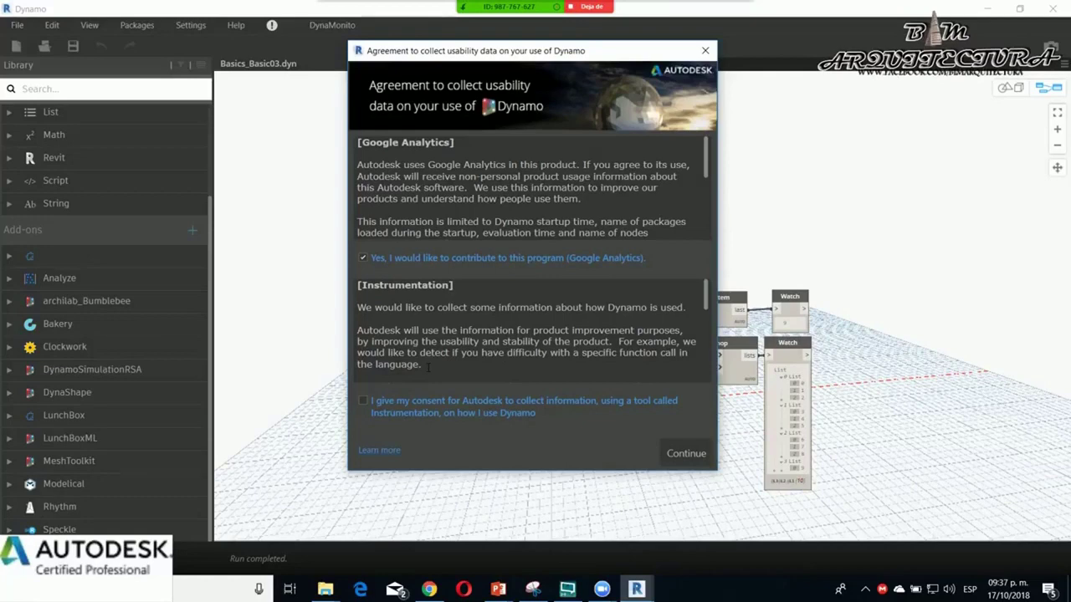
click(366, 403)
Confirm the Instrumentation consent and open Settings to view the 0.000 number format.
click(674, 458)
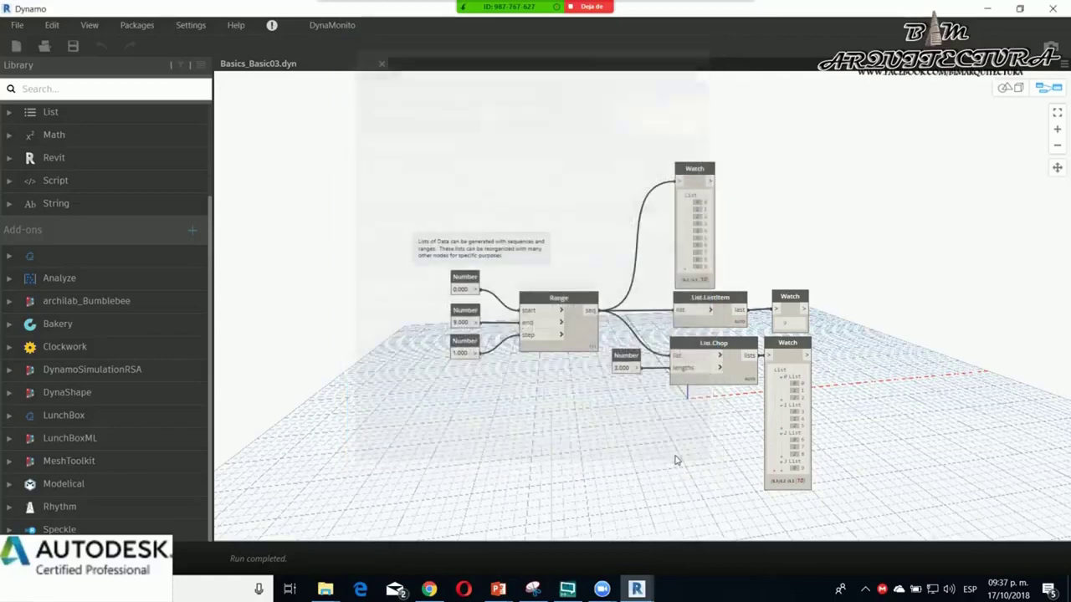
click(194, 27)
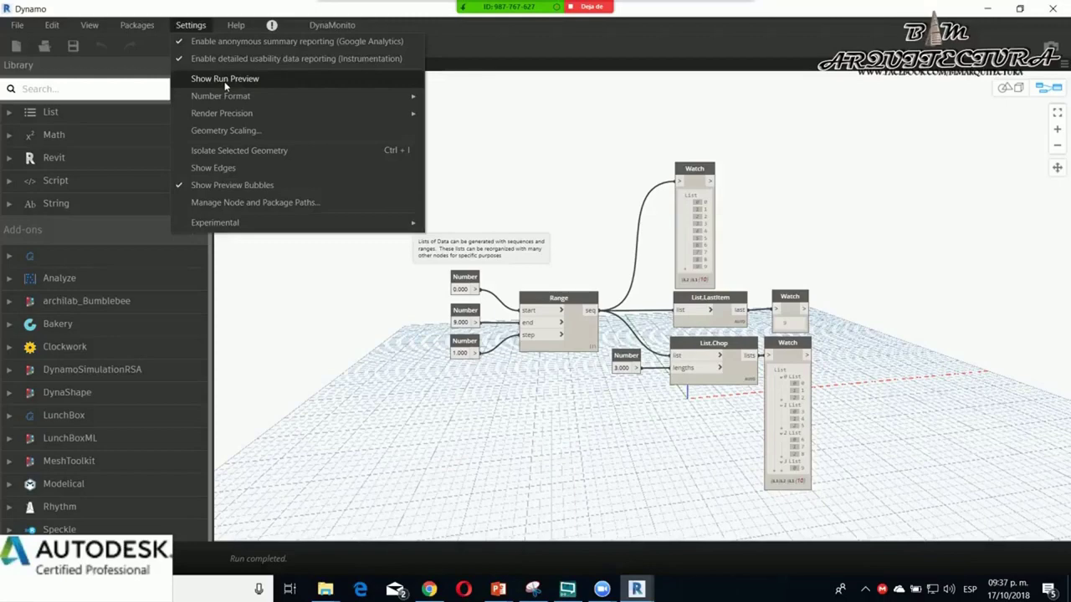
mouse_move(220, 96)
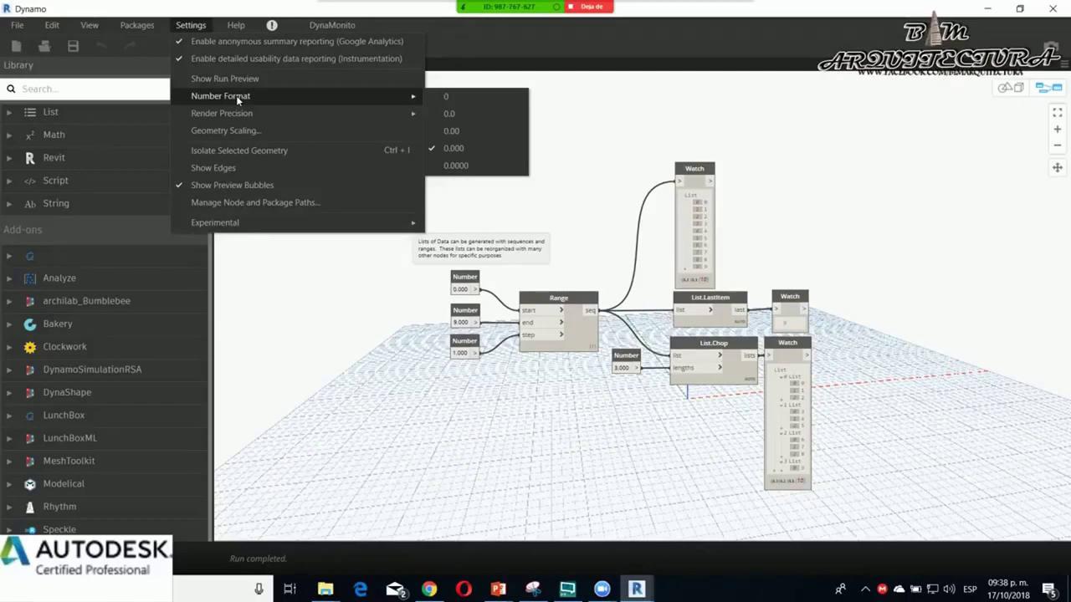
Set the number format to 0.0 (one decimal place).
click(490, 315)
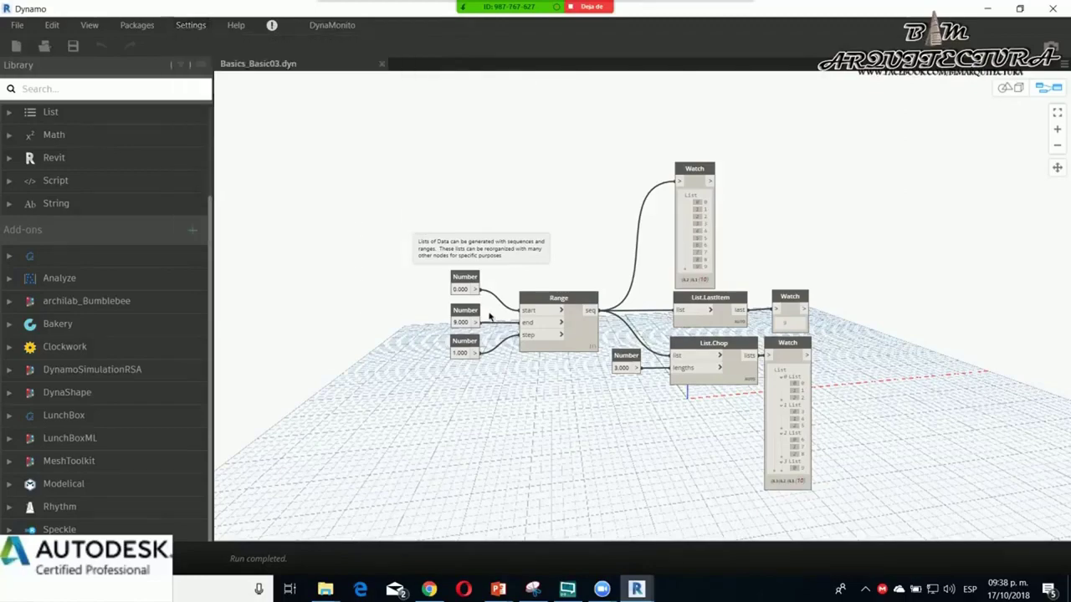
scroll(490, 315, up, 5)
scroll(469, 293, up, 2)
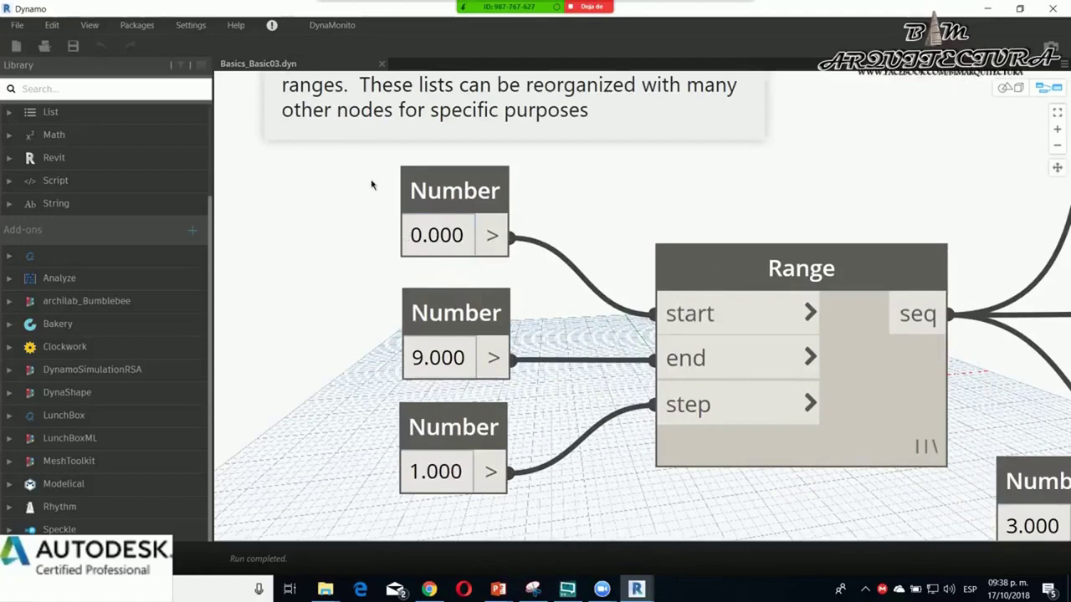
click(191, 25)
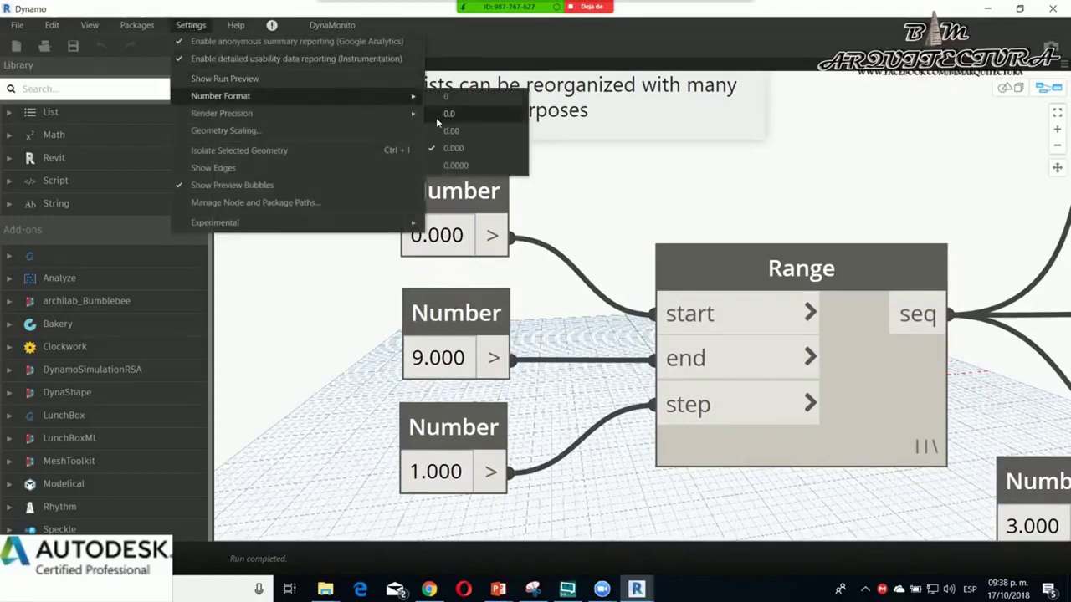
click(436, 117)
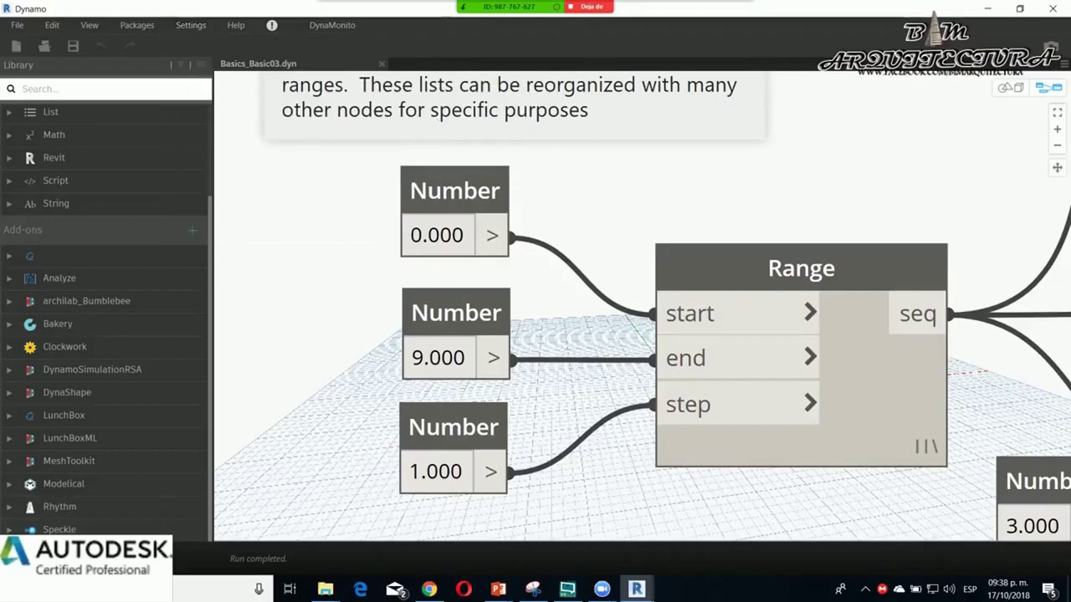
Try saving the graph, dismiss the access error, and bring up the sample graphs.
click(74, 47)
click(627, 247)
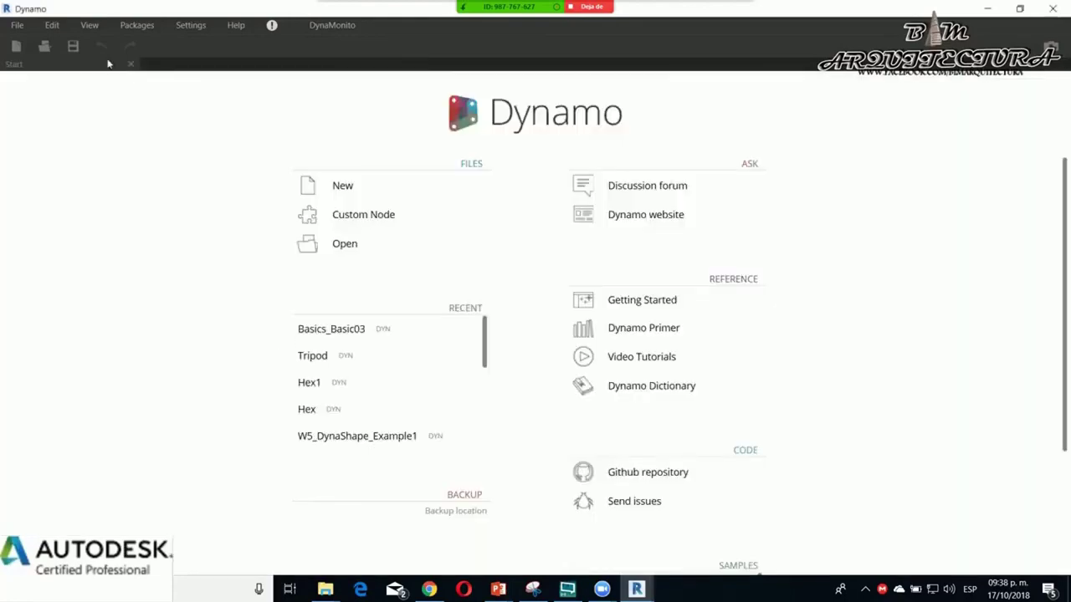
click(236, 25)
mouse_move(258, 59)
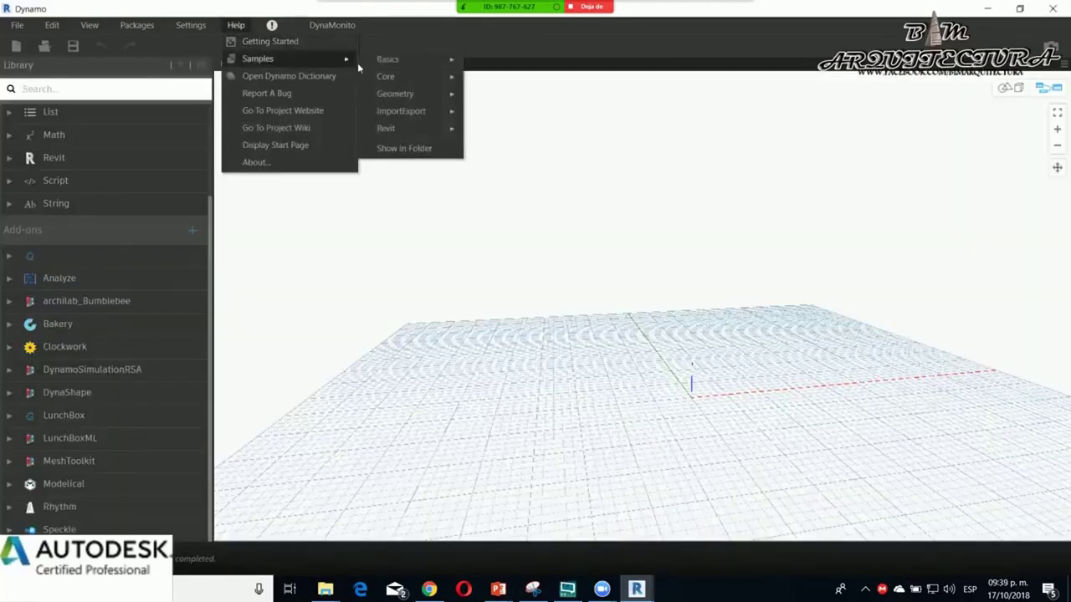
mouse_move(388, 60)
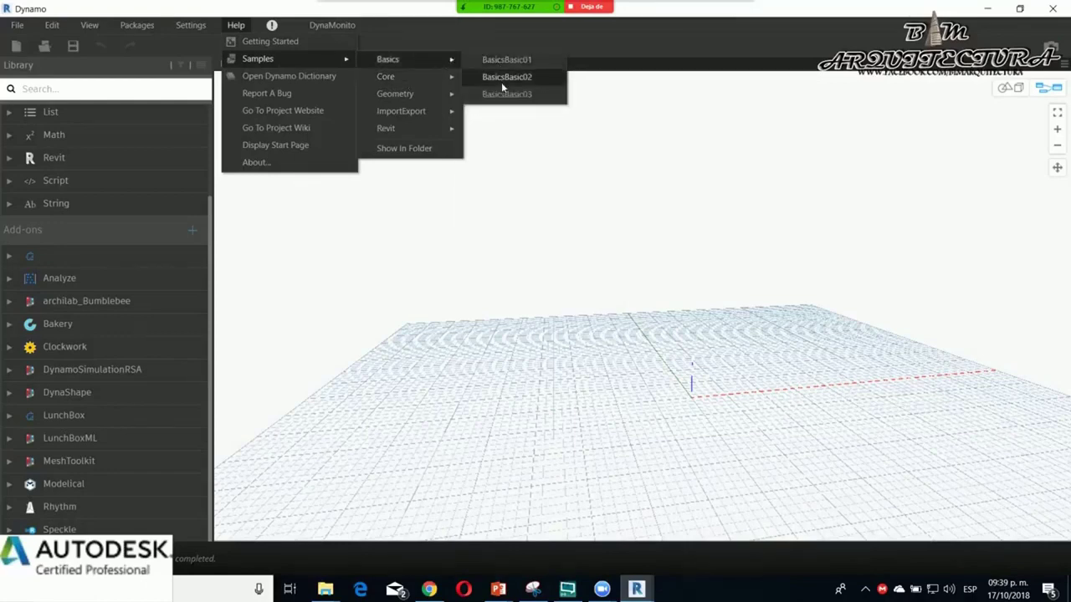
Open the Basics_Basic03 sample graph.
click(506, 94)
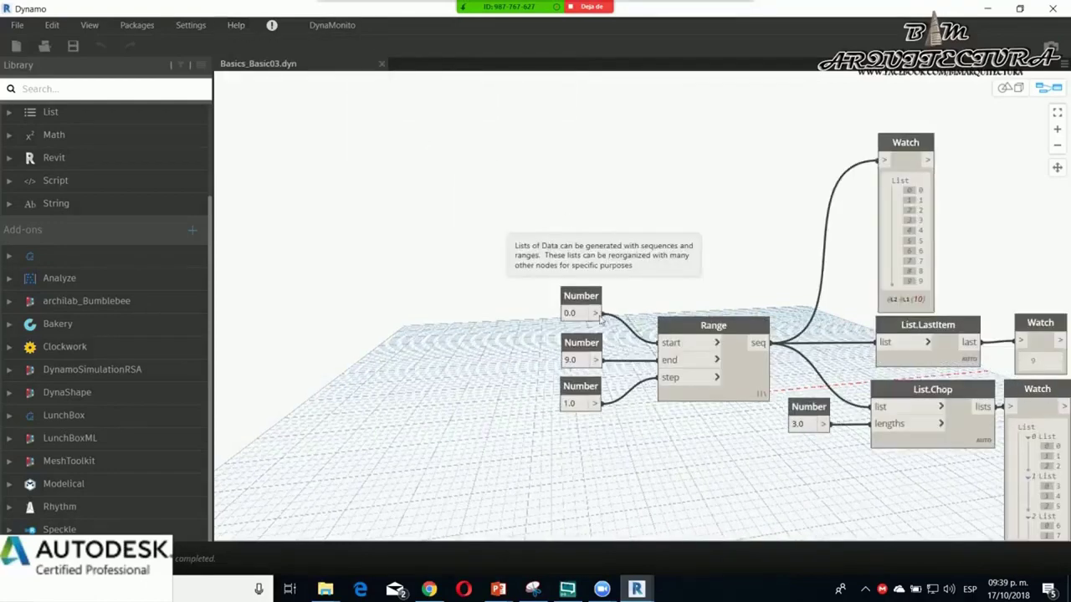
scroll(592, 361, up, 5)
click(737, 17)
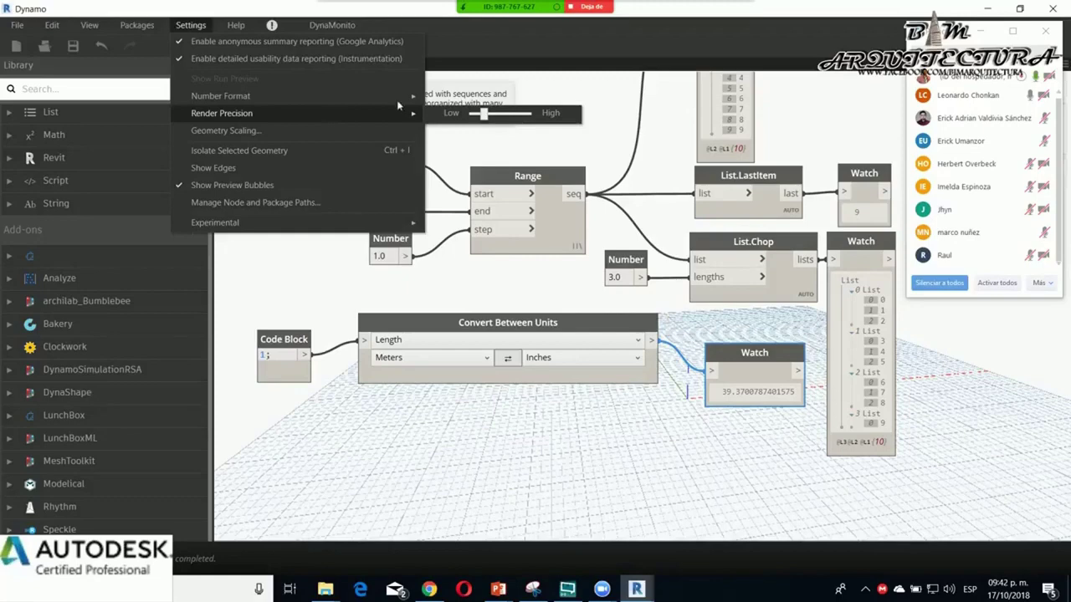
Mute a meeting participant, then browse the Settings options.
mouse_move(970, 95)
click(997, 97)
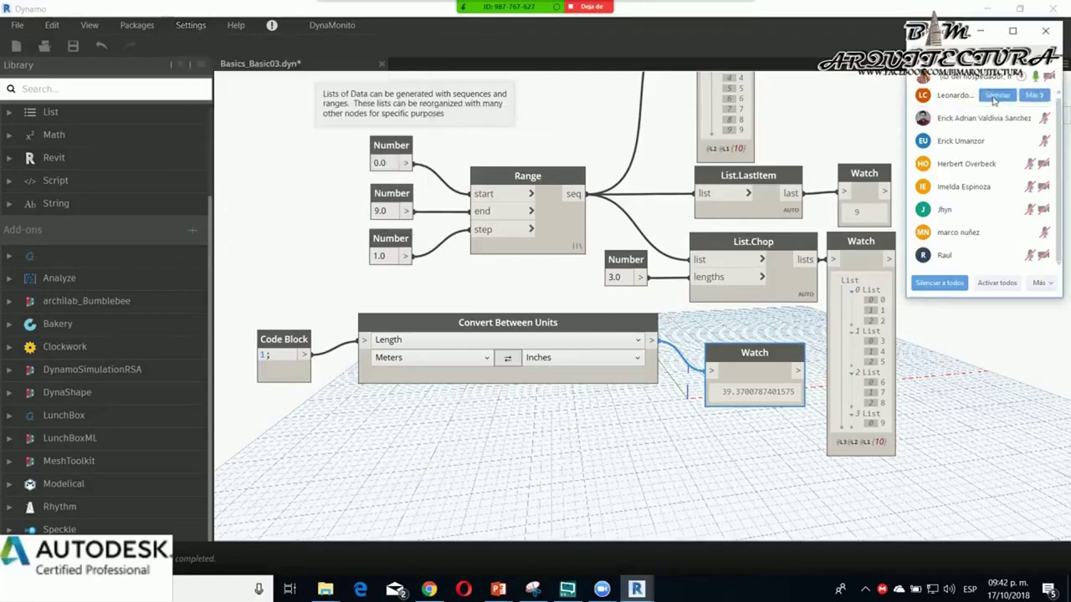
click(197, 25)
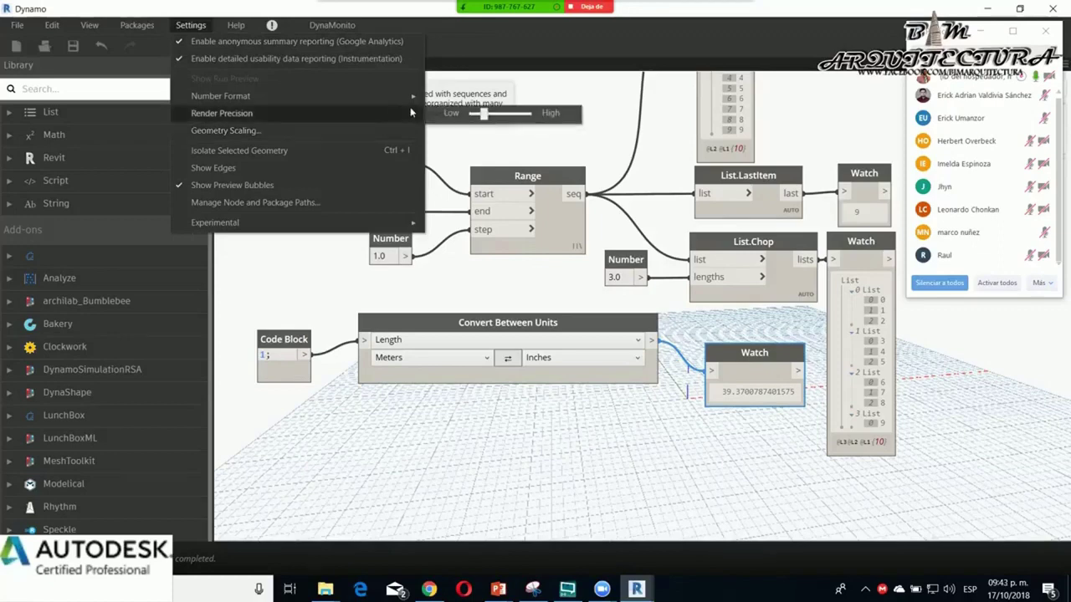
mouse_move(222, 113)
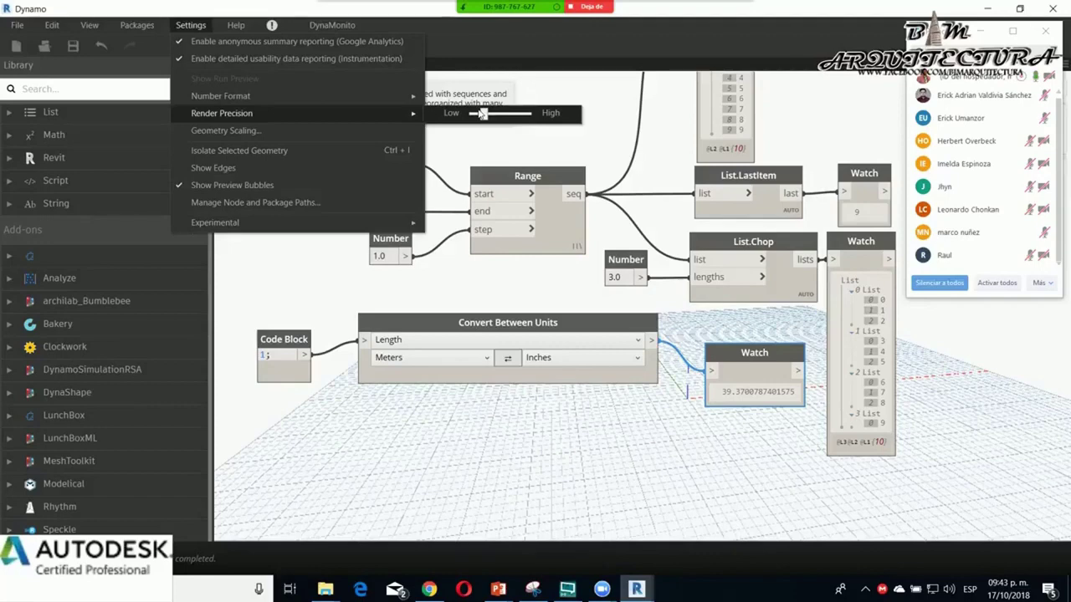
key(Escape)
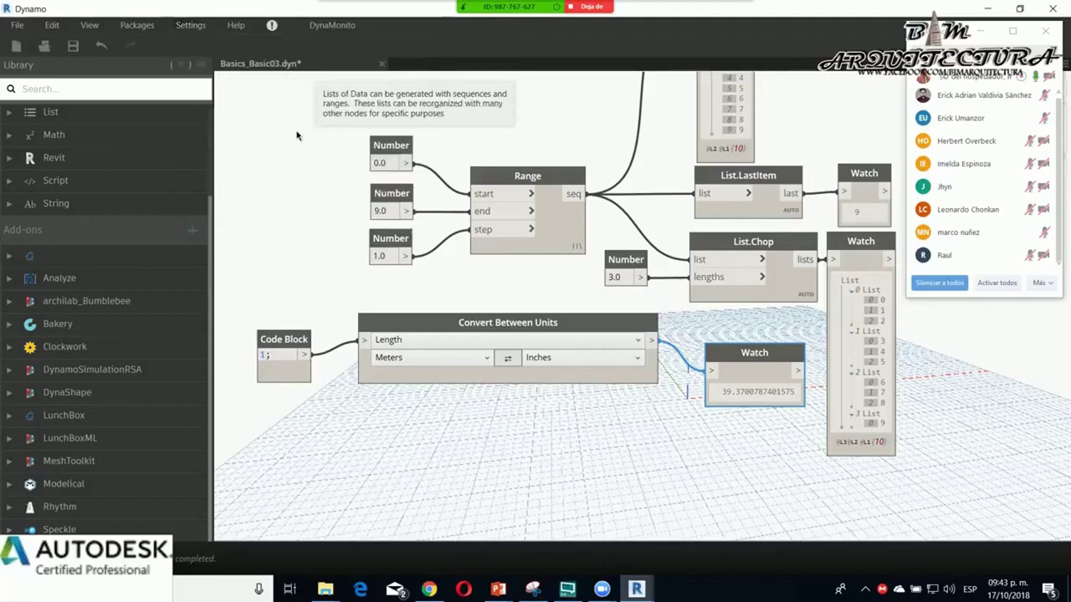
click(236, 25)
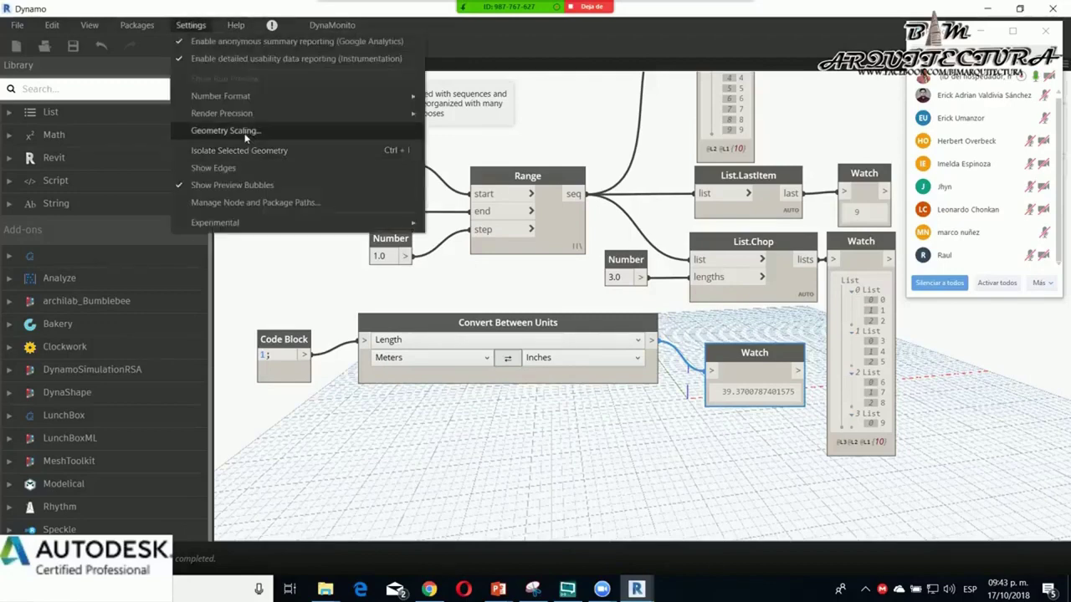
click(243, 131)
drag(462, 224, 483, 179)
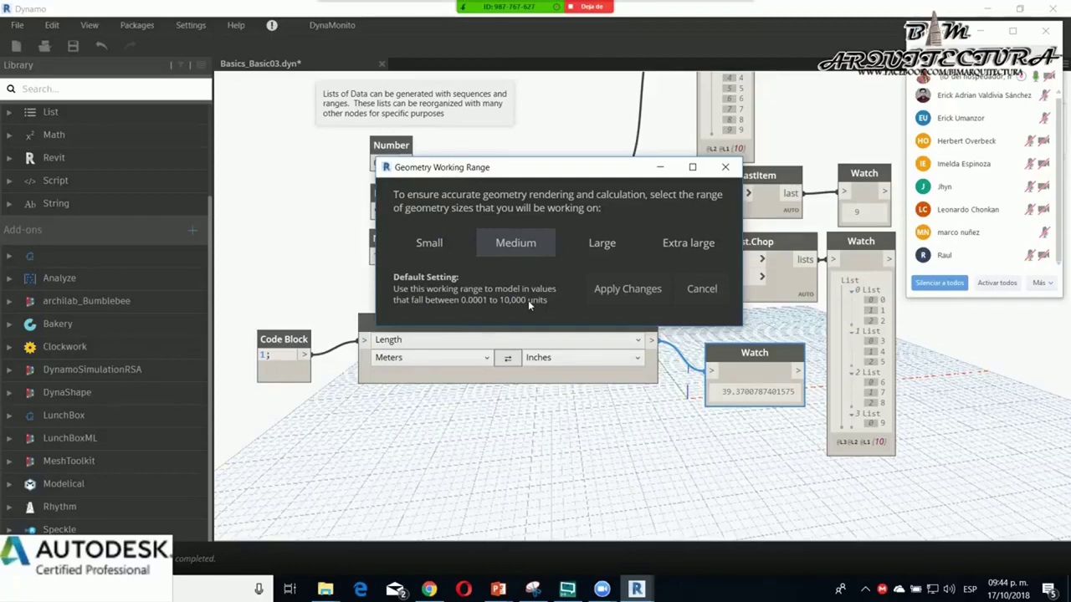
click(599, 243)
click(667, 242)
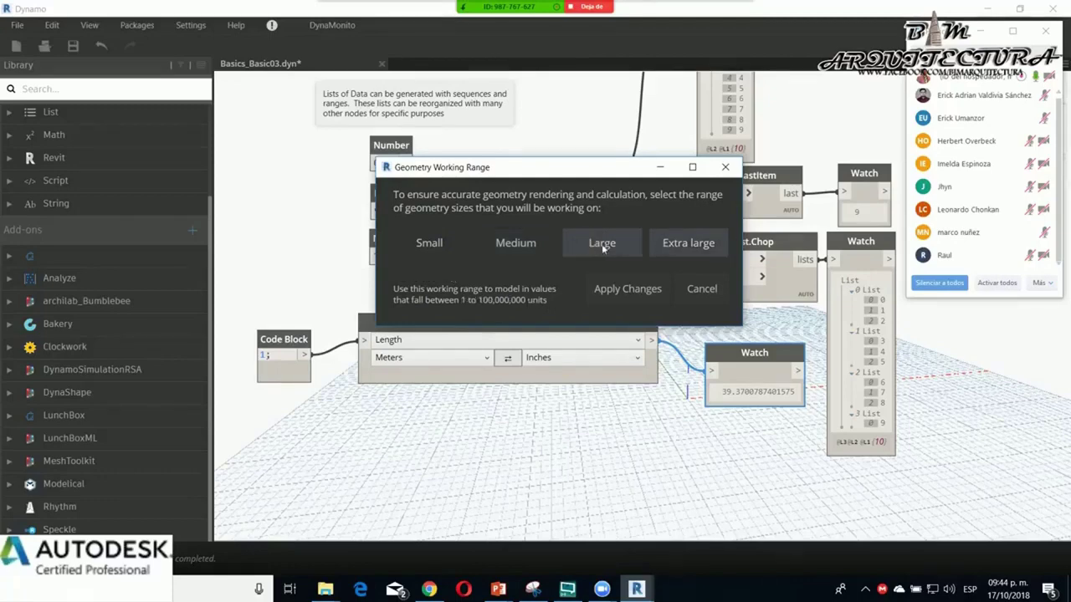
click(516, 245)
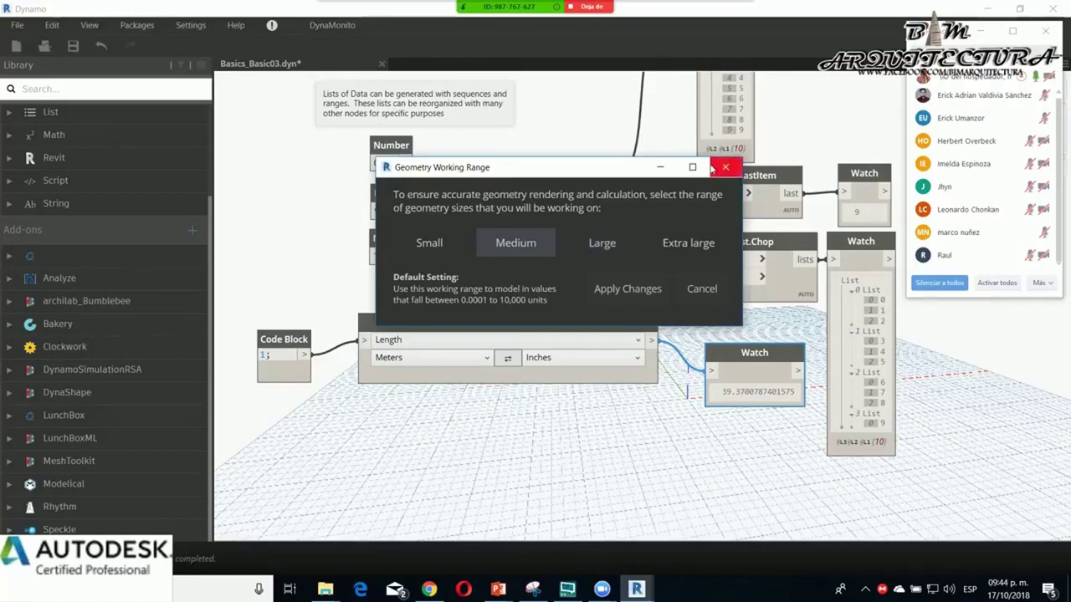
click(715, 167)
scroll(471, 426, down, 3)
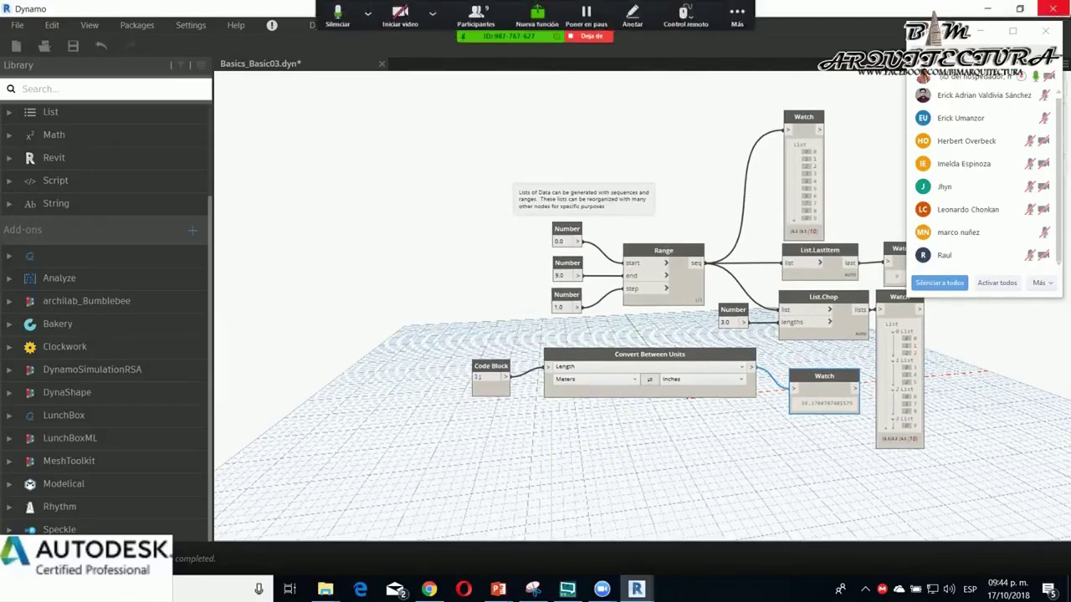
Close Dynamo, discarding the unsaved graph changes.
click(1049, 7)
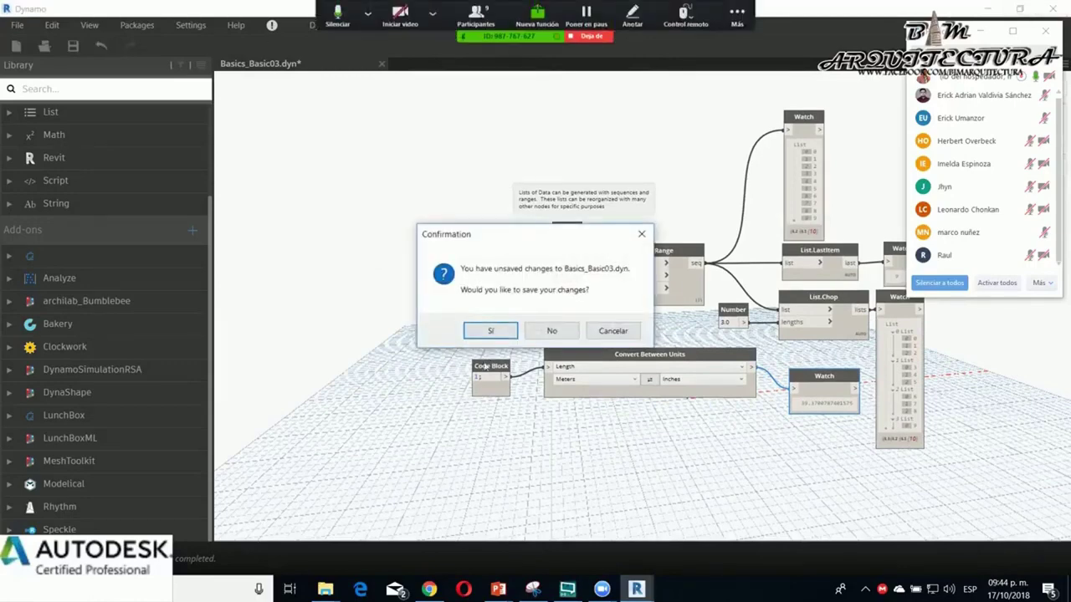
click(532, 327)
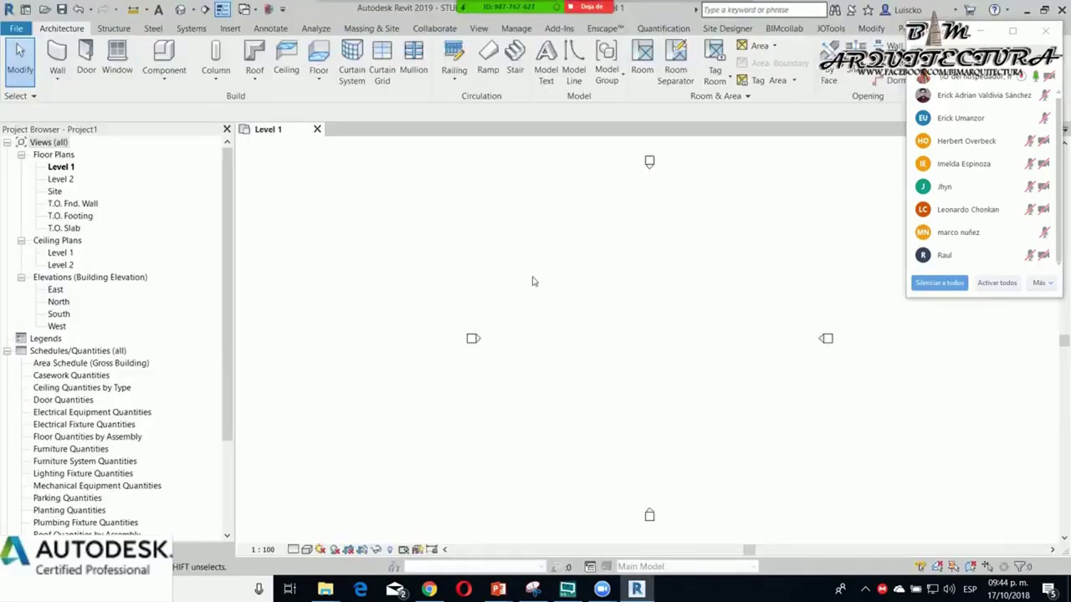
right_click(500, 302)
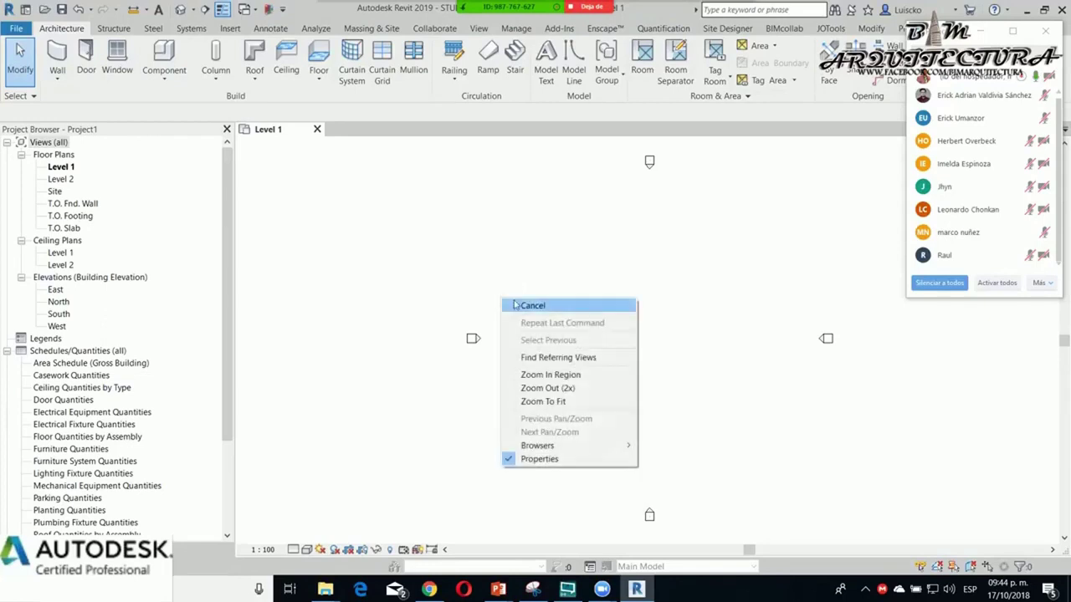
click(474, 258)
Review the Project Units via UN, keeping length in millimetres.
key(u)
key(n)
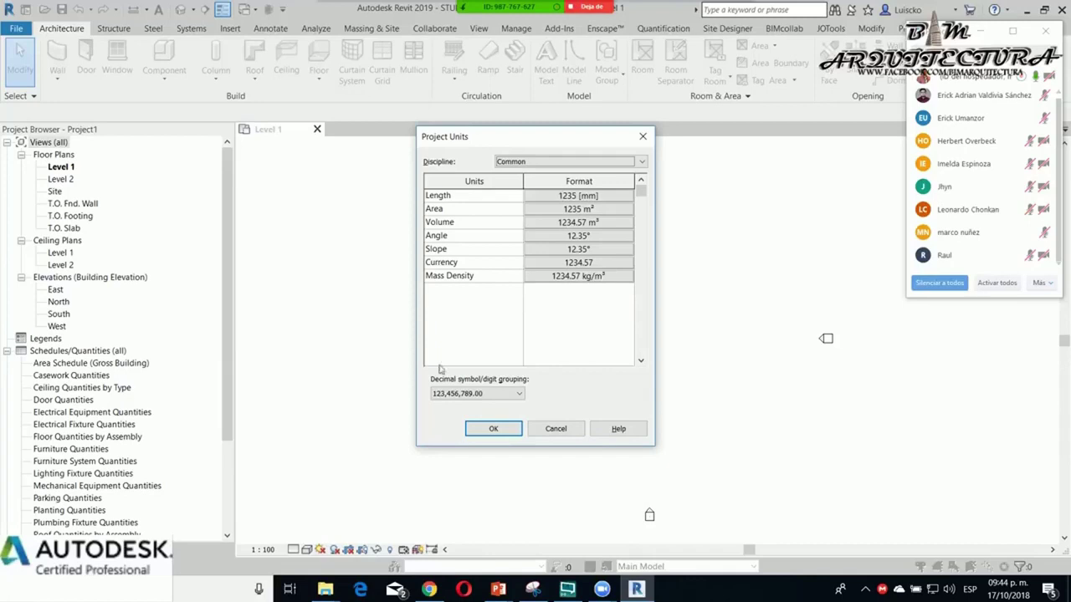
click(493, 427)
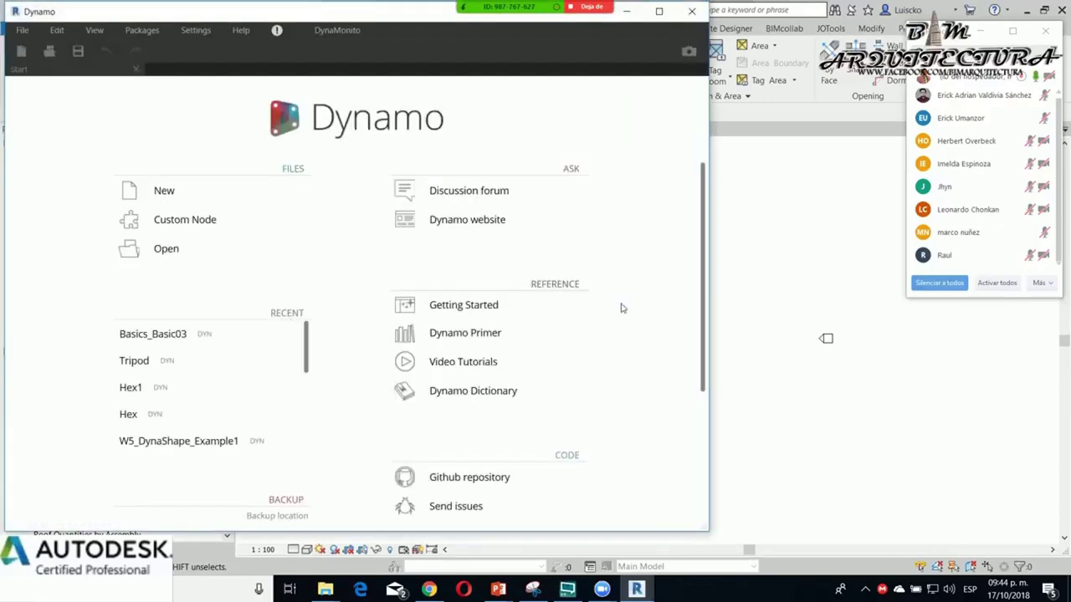
Start a new graph with a Circle.ByCenterPointRadius node.
key(ctrl+n)
right_click(505, 282)
text(ci)
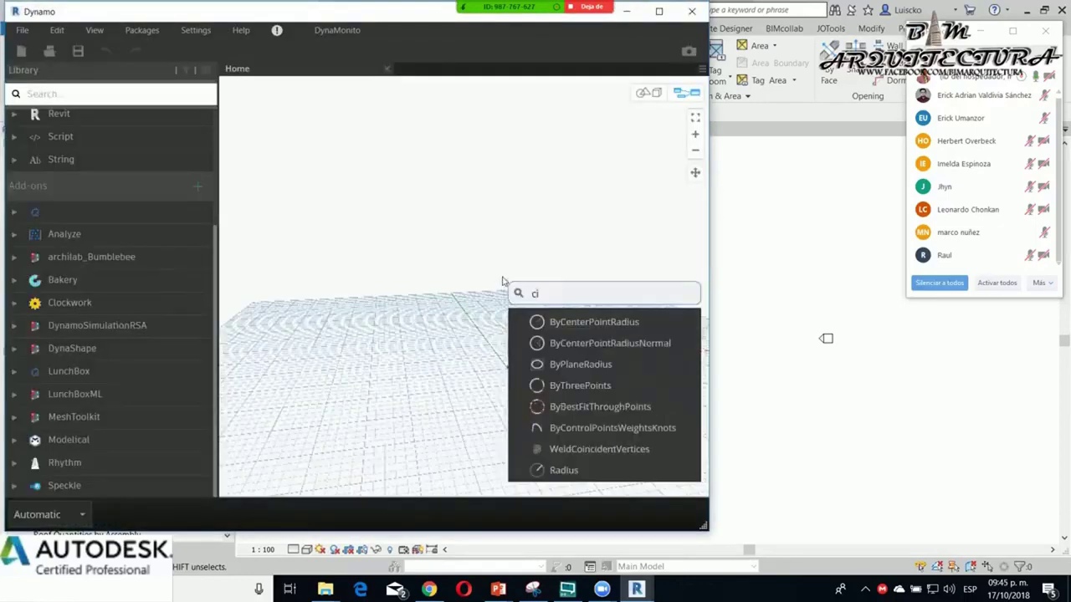
text(lce)
key(BackSpace)
key(BackSpace)
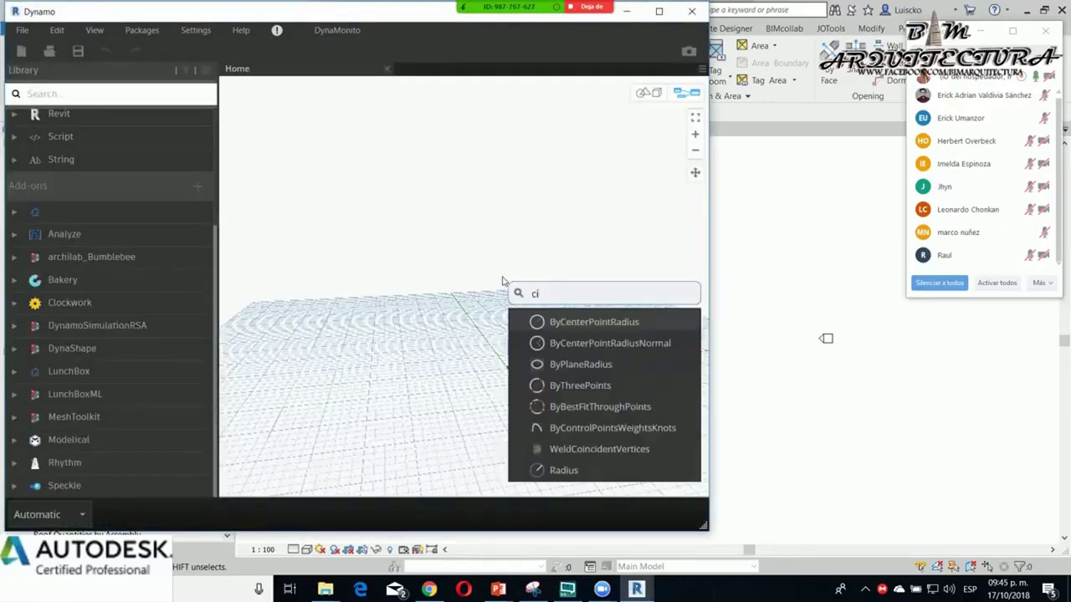
key(Return)
drag(543, 289, 395, 277)
Close the Background 3D Preview menus and minimize Dynamo to show Revit's {3D} view.
click(625, 10)
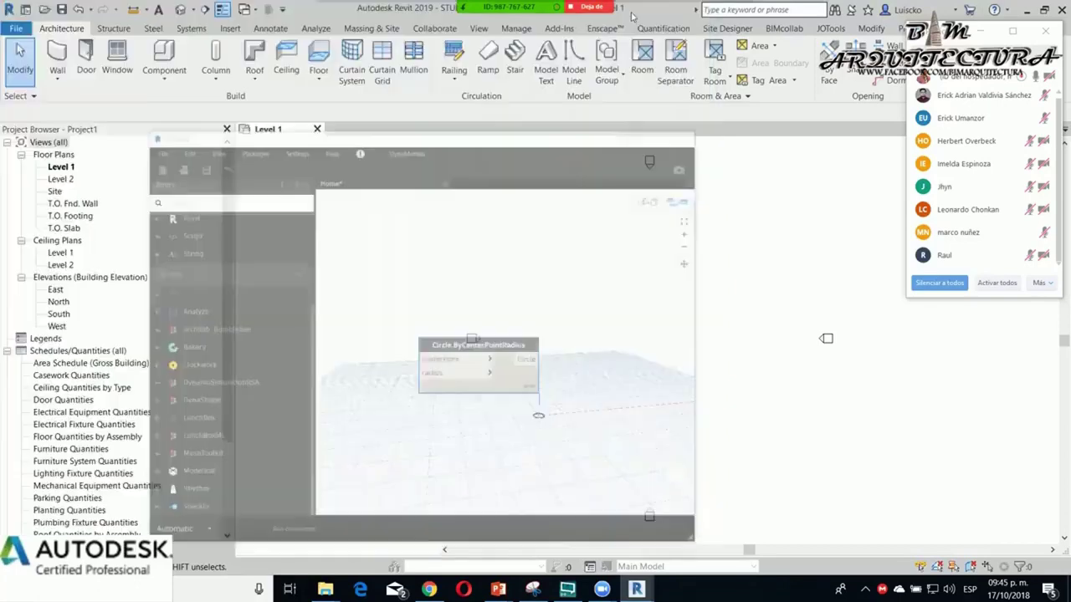
key(alt+Tab)
click(97, 30)
mouse_move(144, 115)
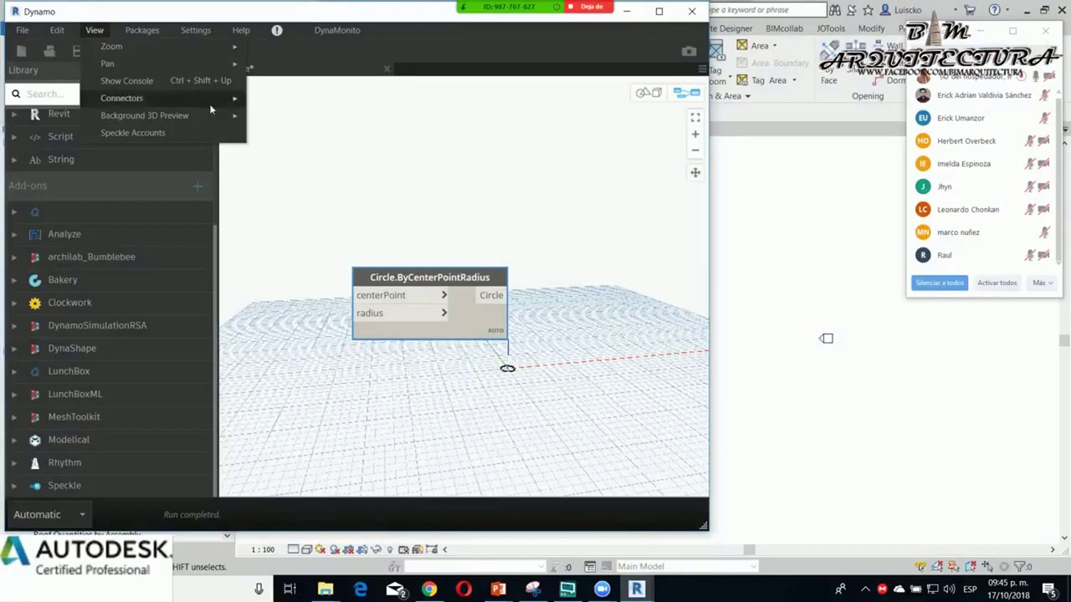
mouse_move(298, 116)
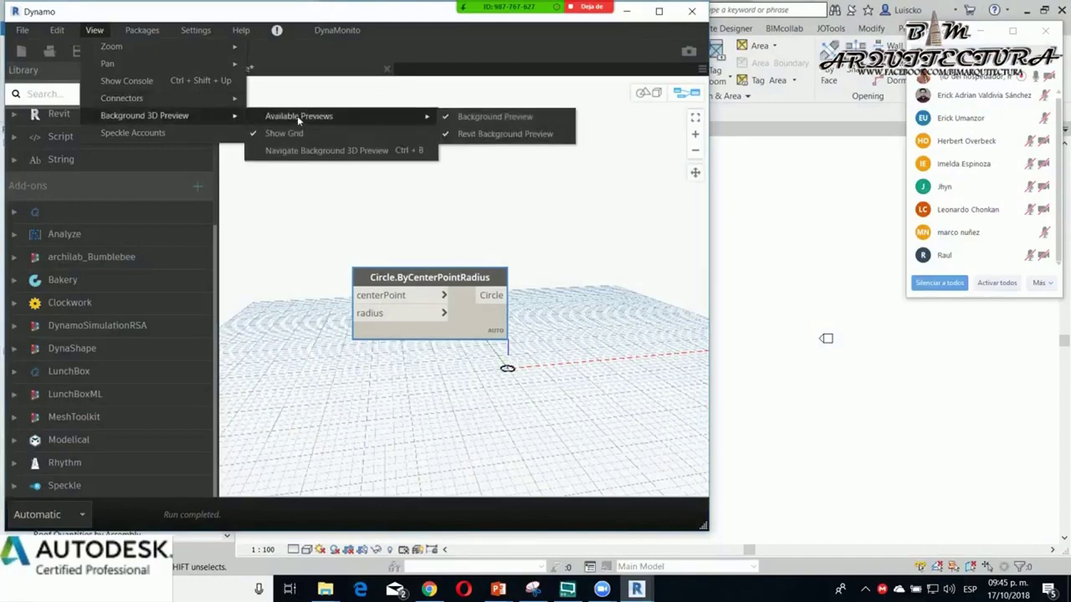
click(545, 225)
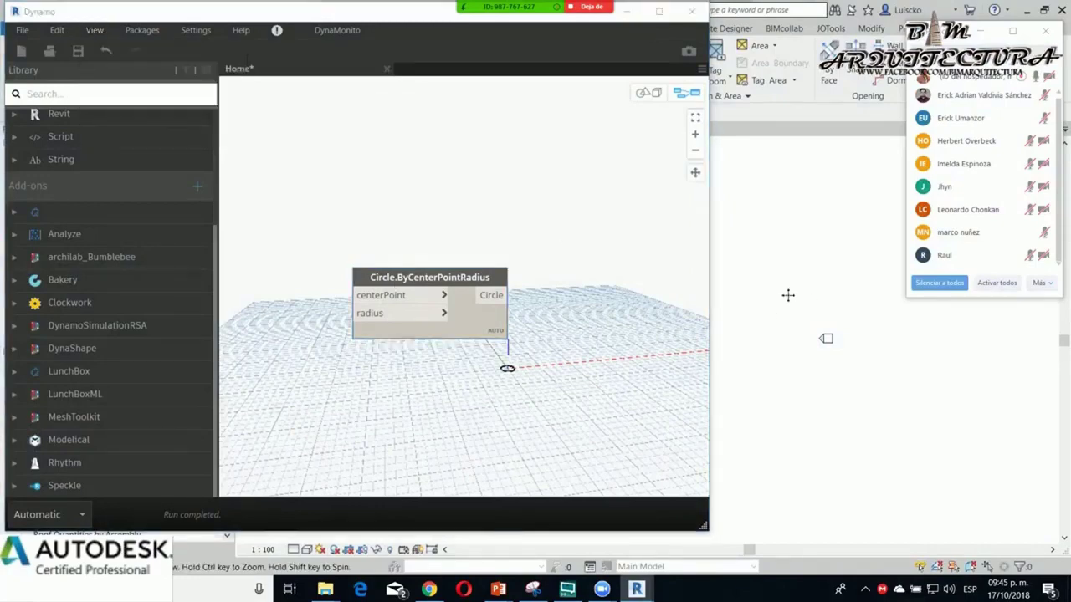
click(626, 11)
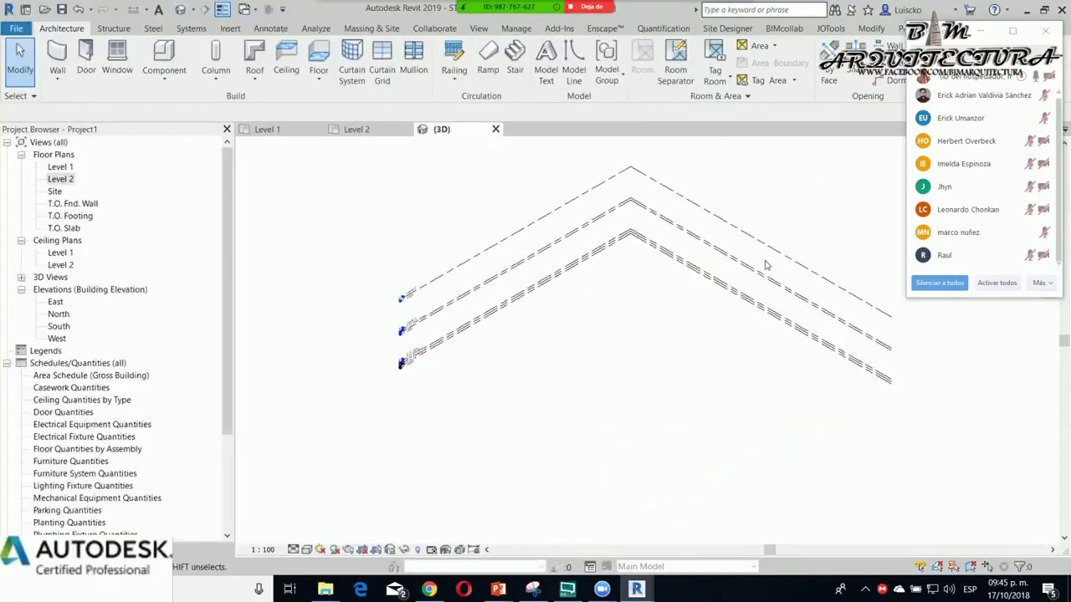
Add a PolyCurve.Curves node fed by the Circle output.
key(alt+Tab)
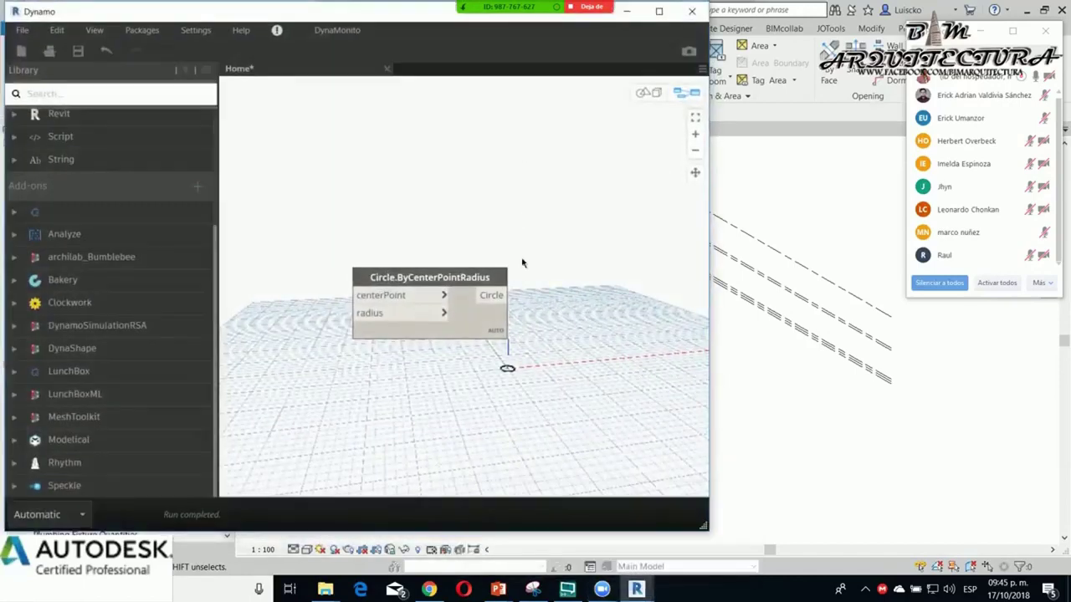
right_click(548, 323)
text(c)
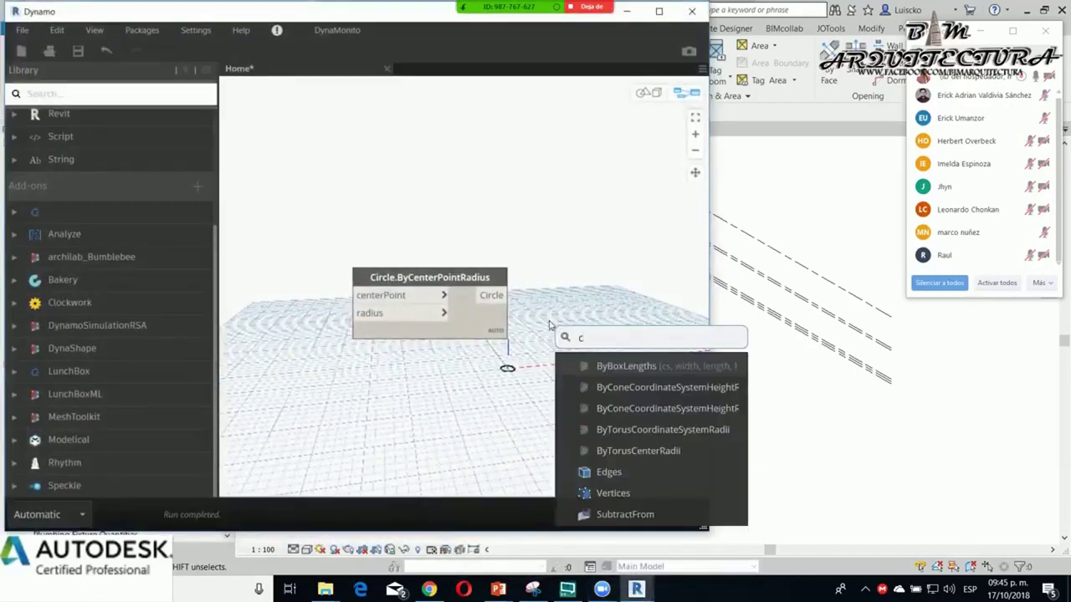
text(urve.c)
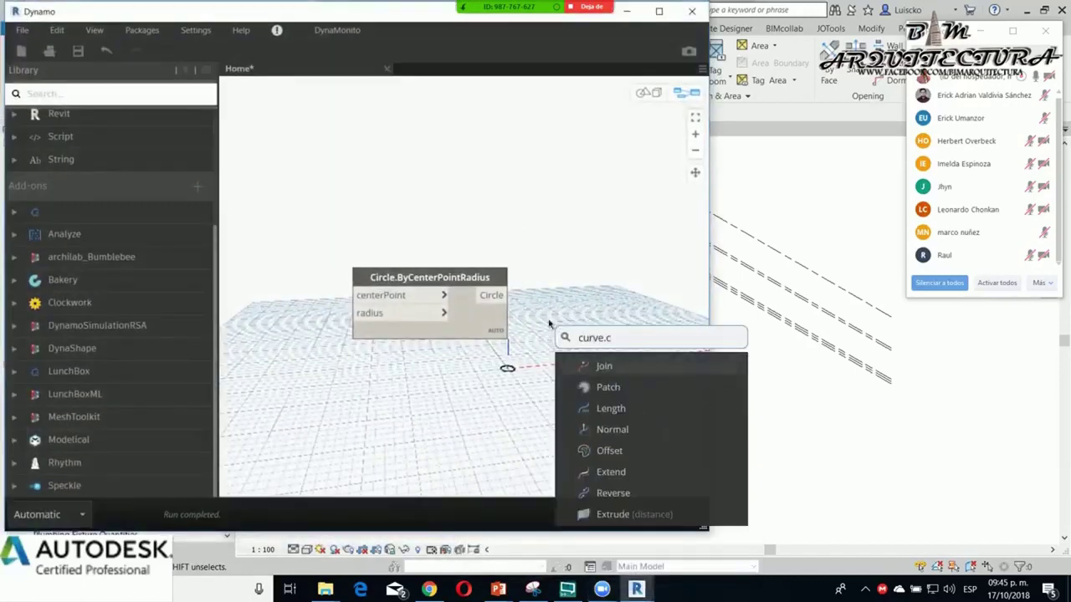
text(u)
key(Return)
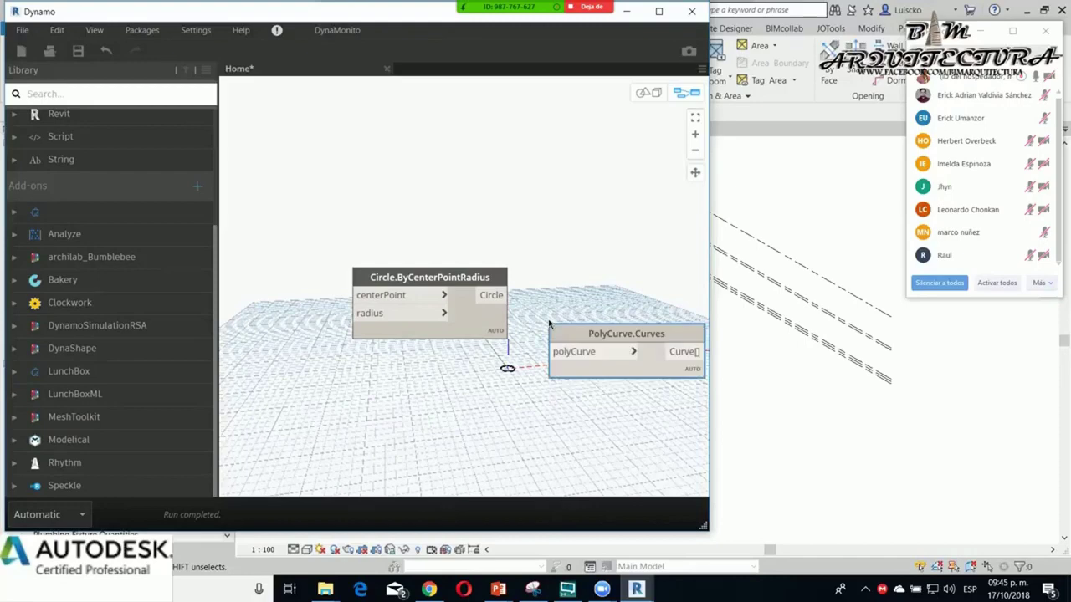
click(501, 294)
click(554, 352)
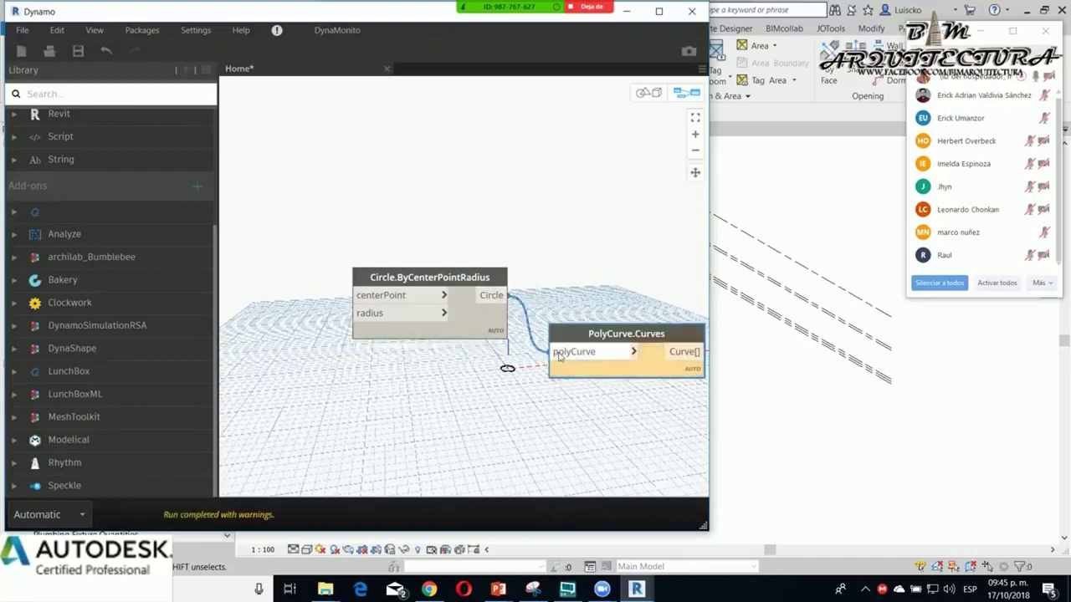
drag(602, 332, 556, 384)
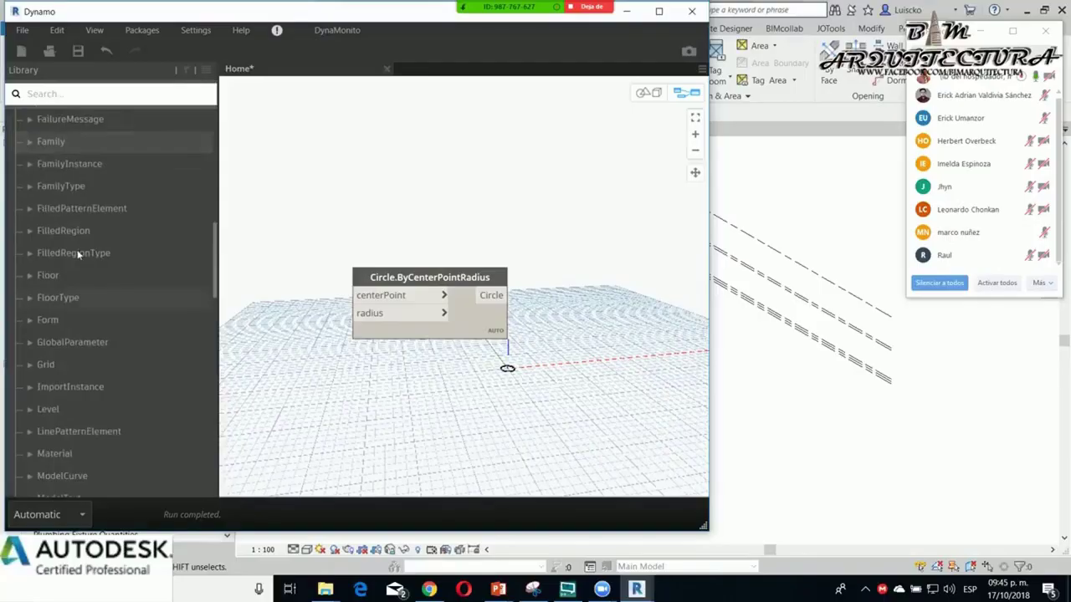
Expand the Element category in the Library.
scroll(75, 360, up, 2)
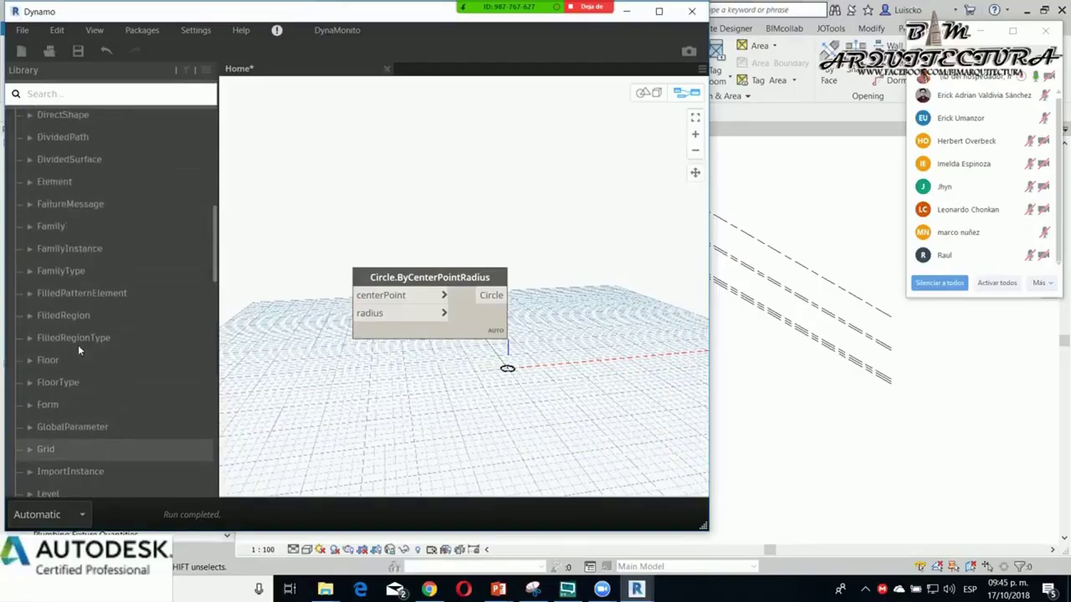
scroll(78, 344, up, 2)
click(83, 235)
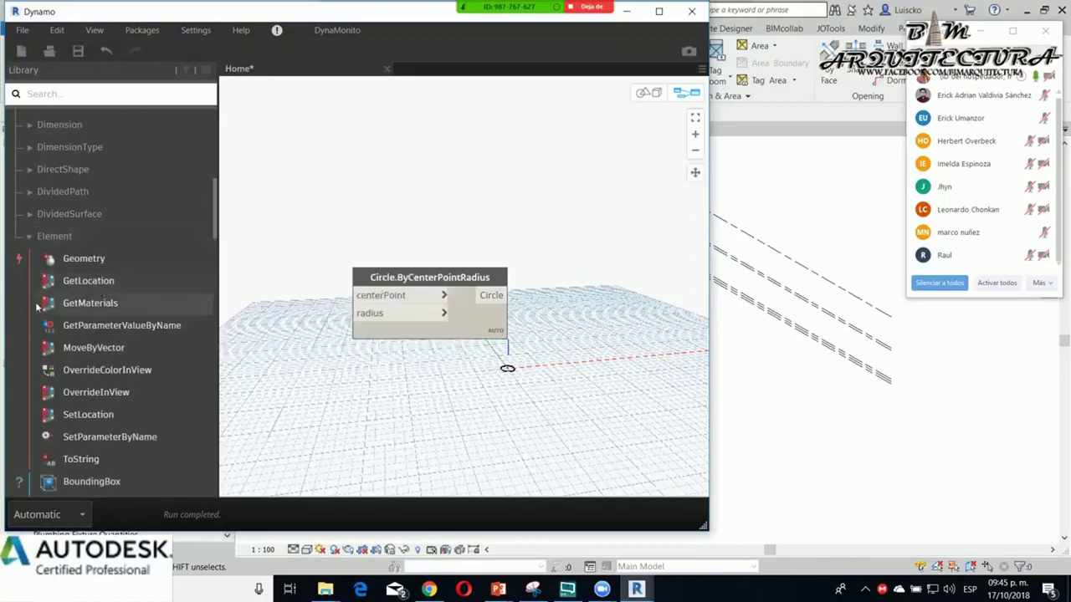
scroll(105, 324, down, 1)
scroll(103, 321, down, 1)
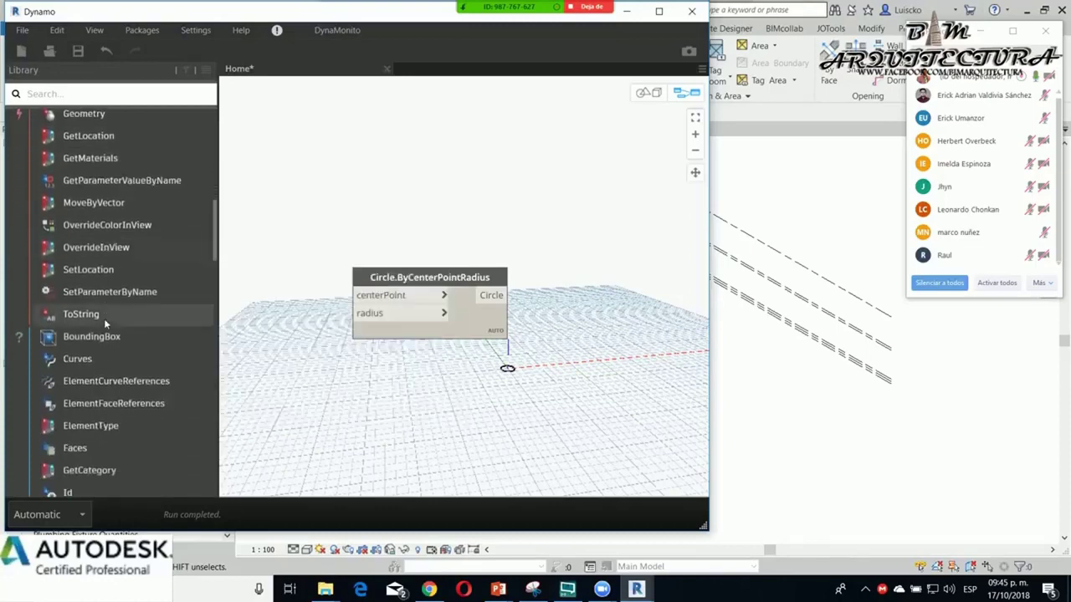
scroll(104, 322, down, 3)
scroll(109, 330, down, 2)
scroll(109, 301, up, 2)
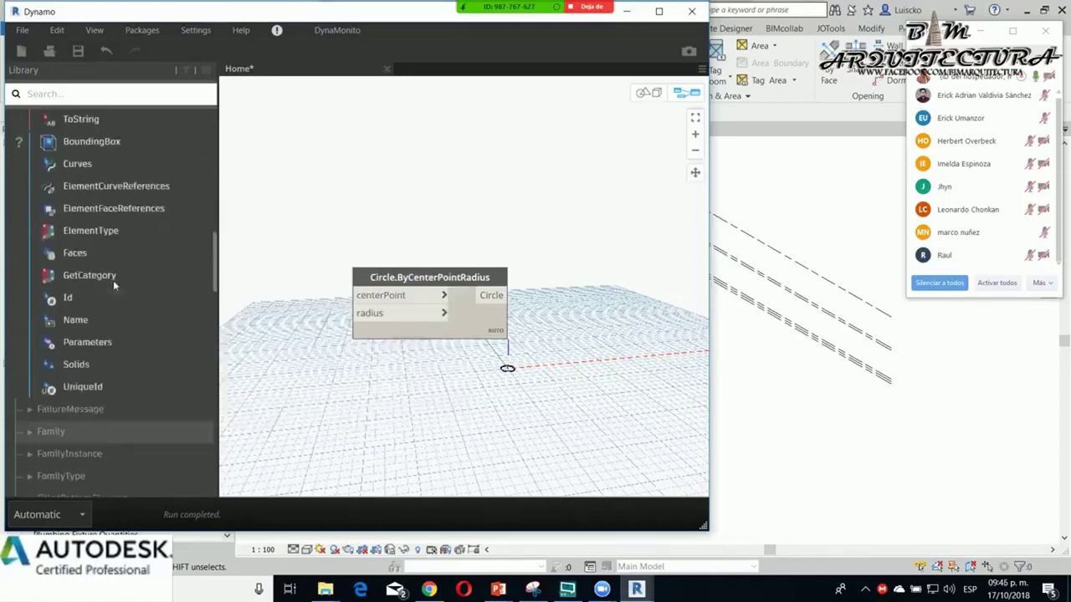
scroll(112, 280, up, 4)
scroll(108, 242, up, 2)
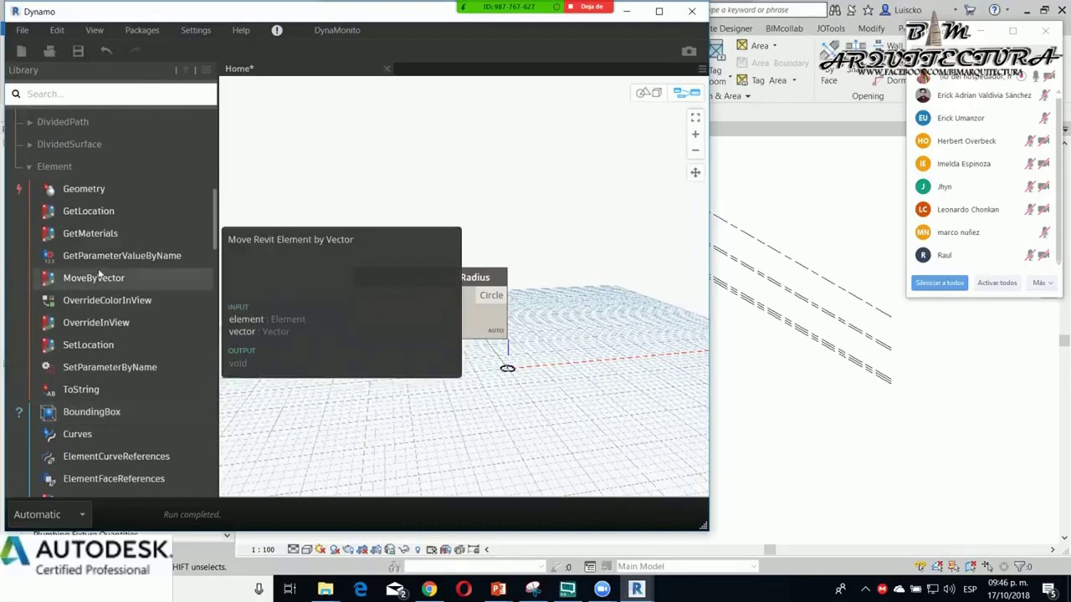
click(83, 189)
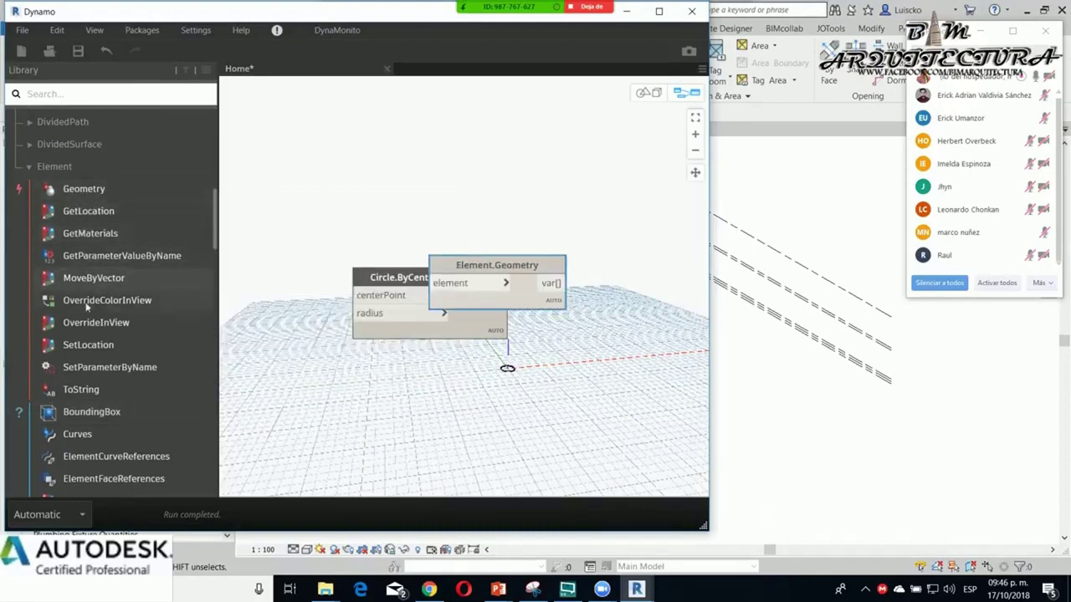
scroll(93, 374, down, 1)
scroll(94, 378, down, 1)
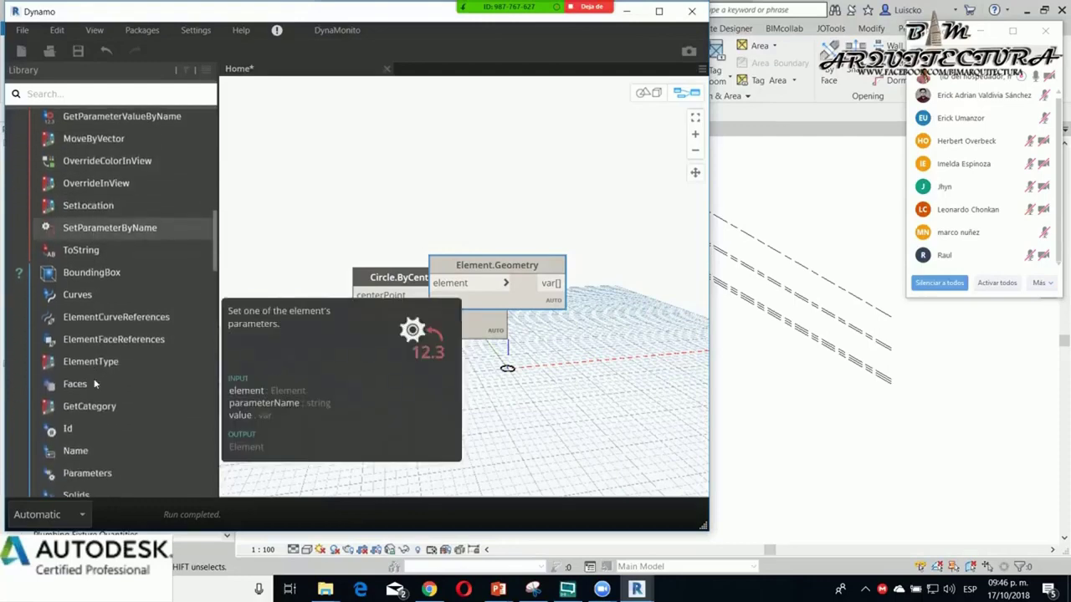
click(78, 303)
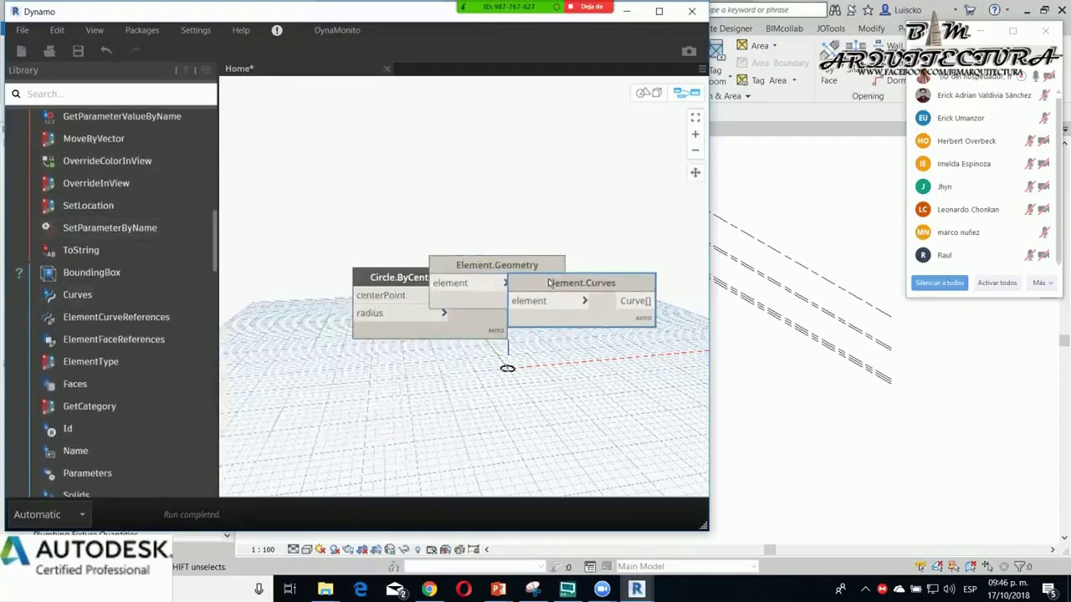
mouse_move(458, 267)
mouse_down()
mouse_move(590, 282)
mouse_move(566, 199)
mouse_up()
key(Delete)
key(Delete)
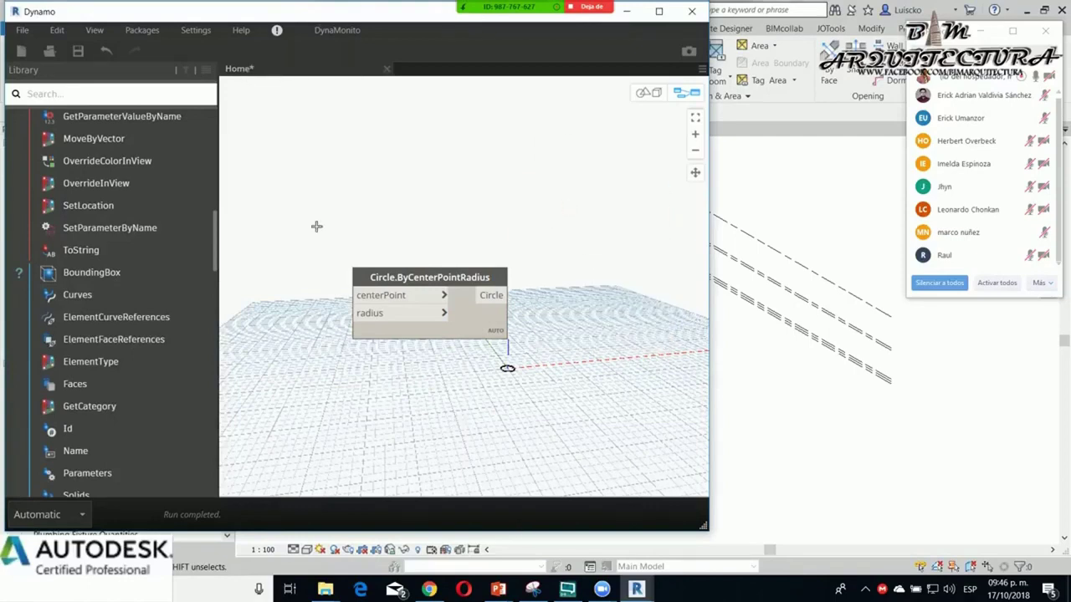
Replace the Circle node with a Line.ByStartPointEndPoint node.
key(Delete)
right_click(336, 265)
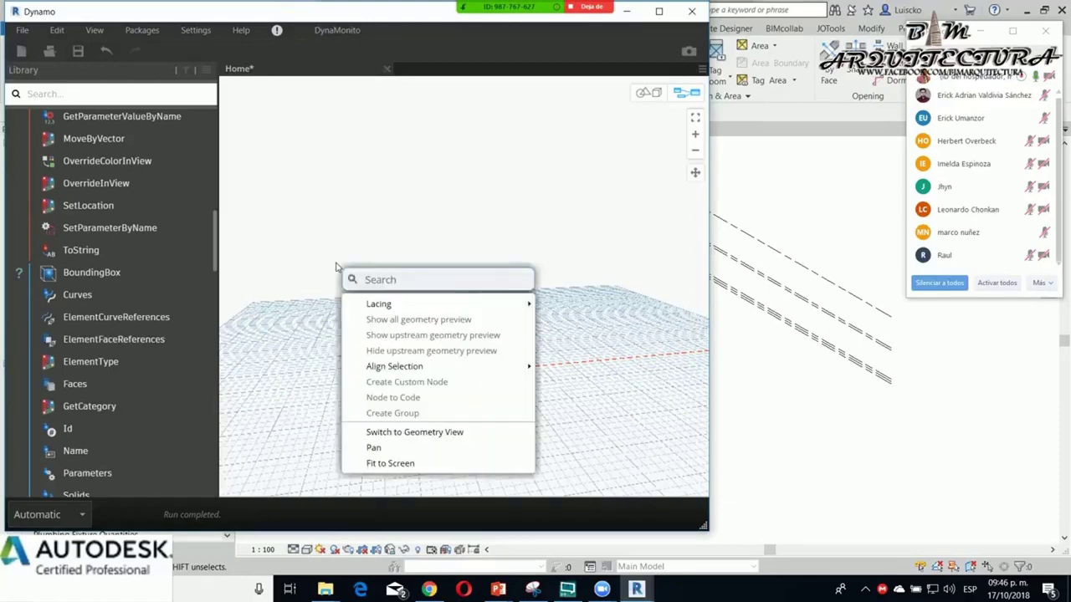
text(line)
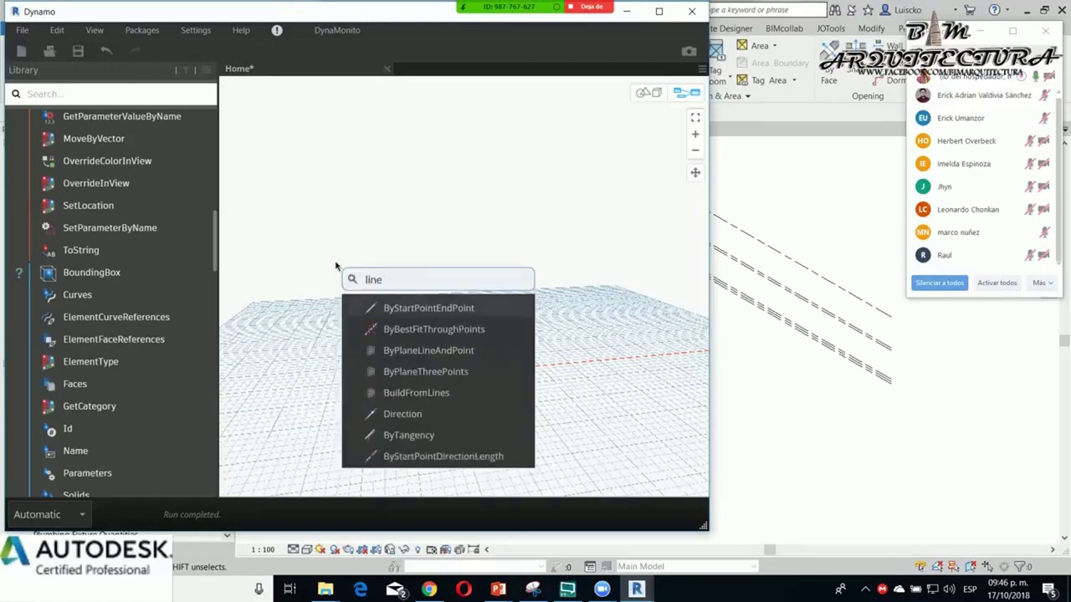
key(Return)
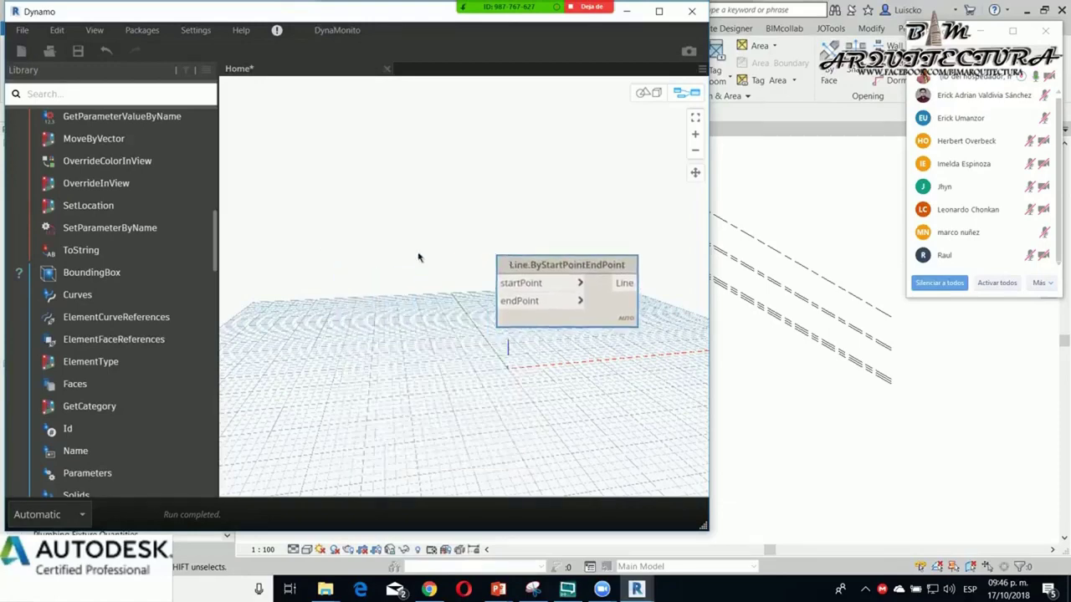
Add a Point.ByCoordinates node wired to the line's startPoint.
right_click(355, 268)
text(point)
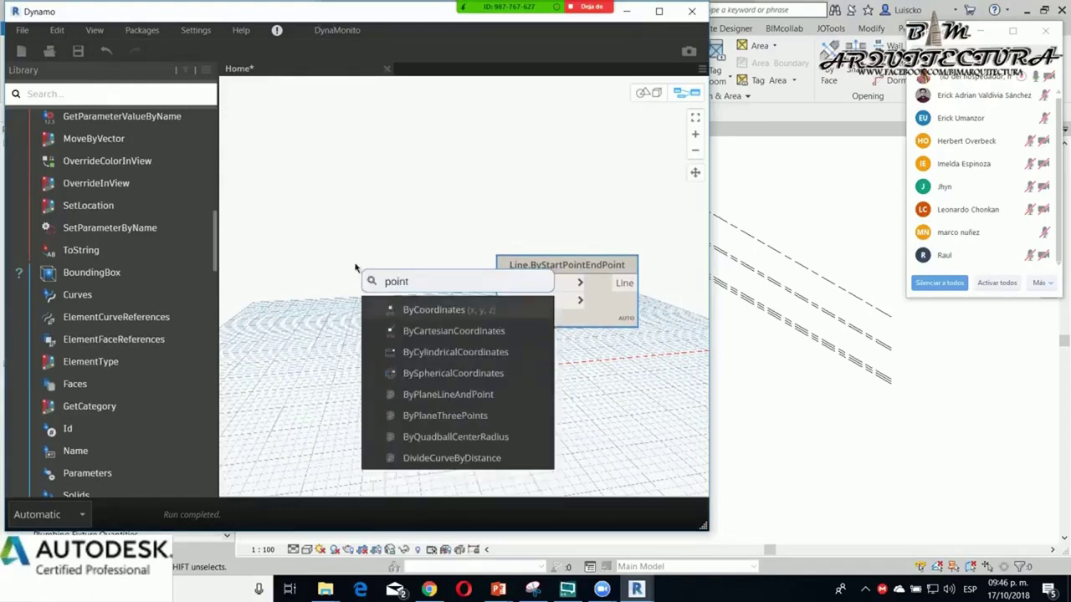
key(Return)
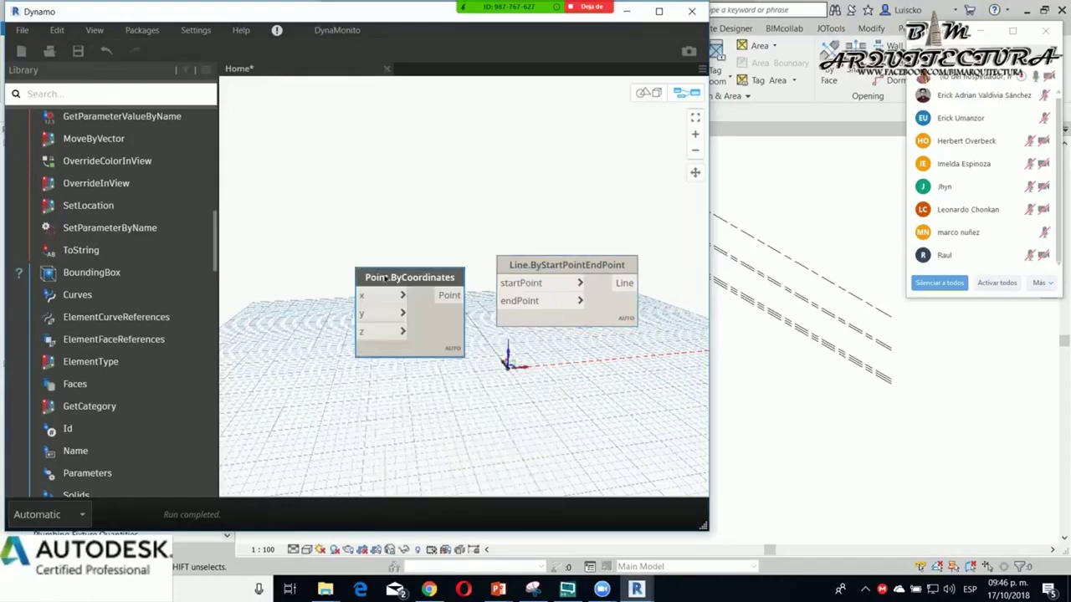
drag(391, 279, 330, 205)
drag(390, 226, 499, 283)
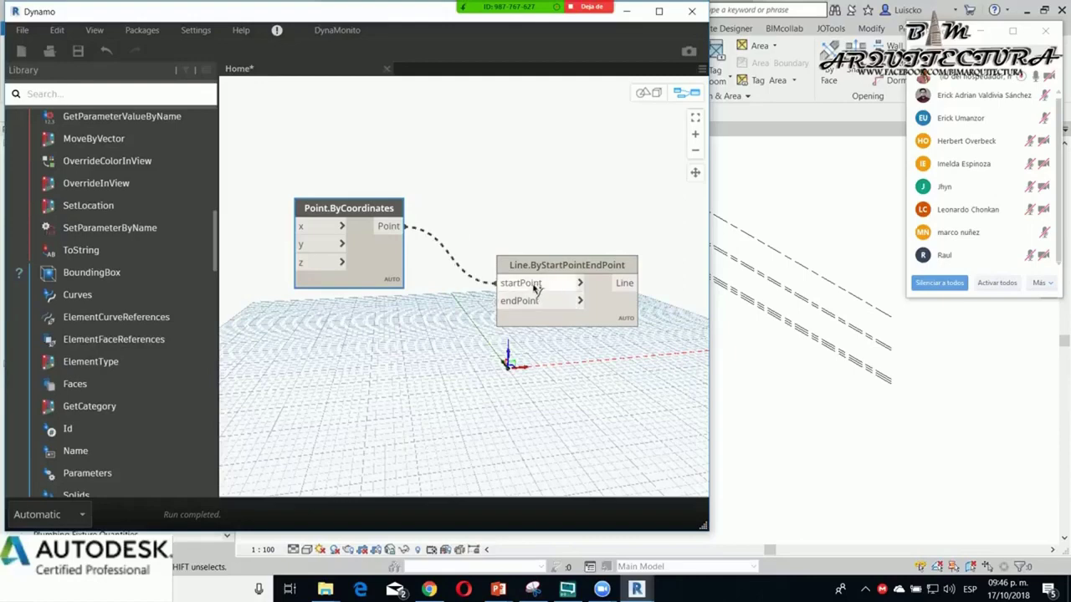
Duplicate the Point.ByCoordinates node and place the copy below the first.
key(ctrl+c)
key(ctrl+v)
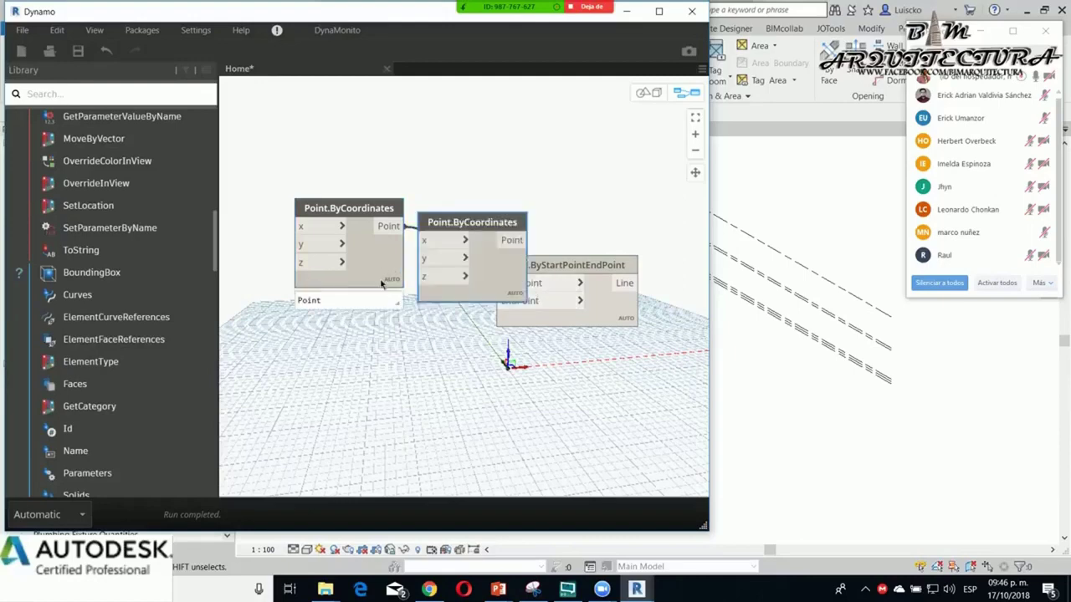
drag(444, 230, 324, 349)
middle_drag(275, 363, 391, 315)
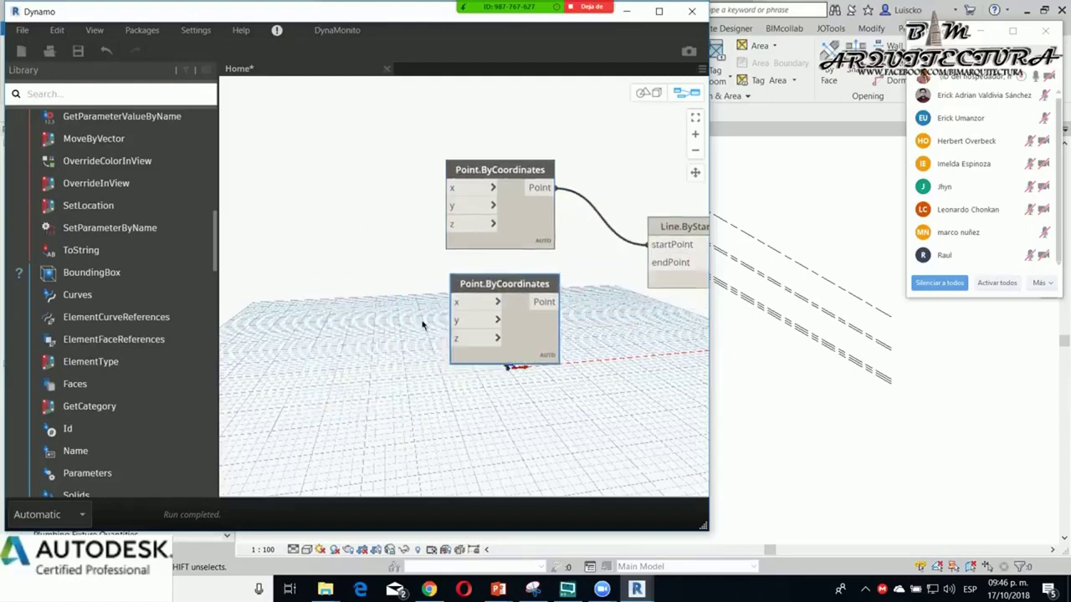
Feed a Code Block 100 into the second point's y and wire it to endPoint.
double_click(391, 315)
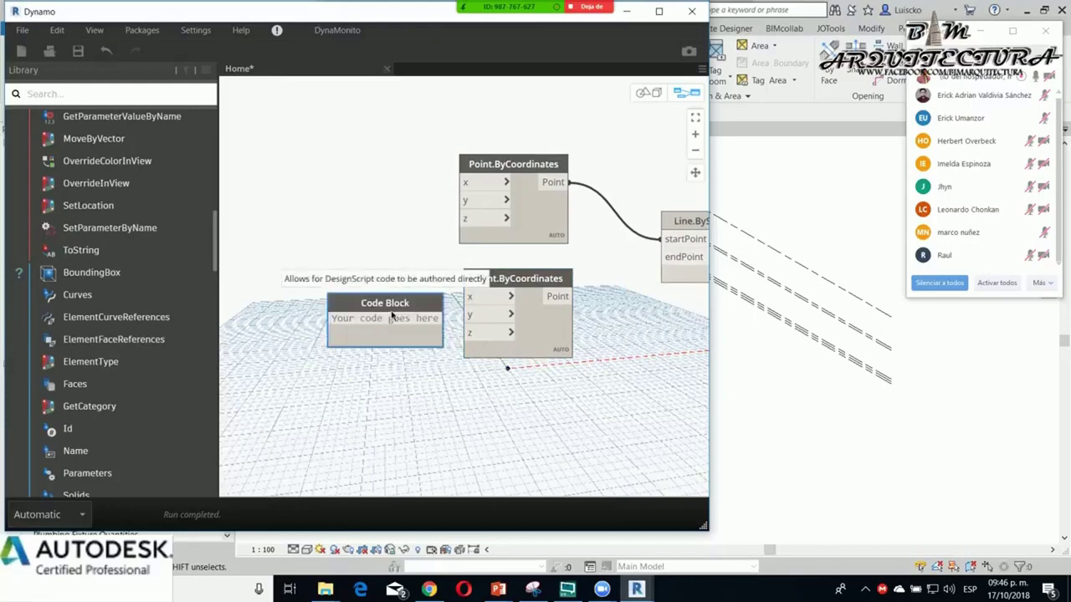
text(100)
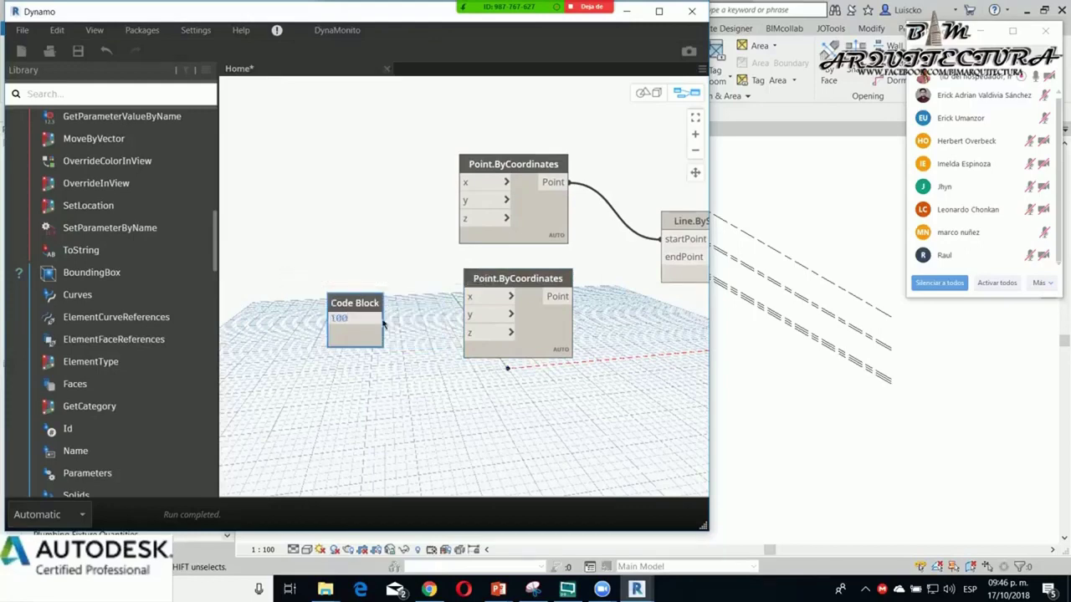
click(398, 380)
drag(376, 318, 470, 315)
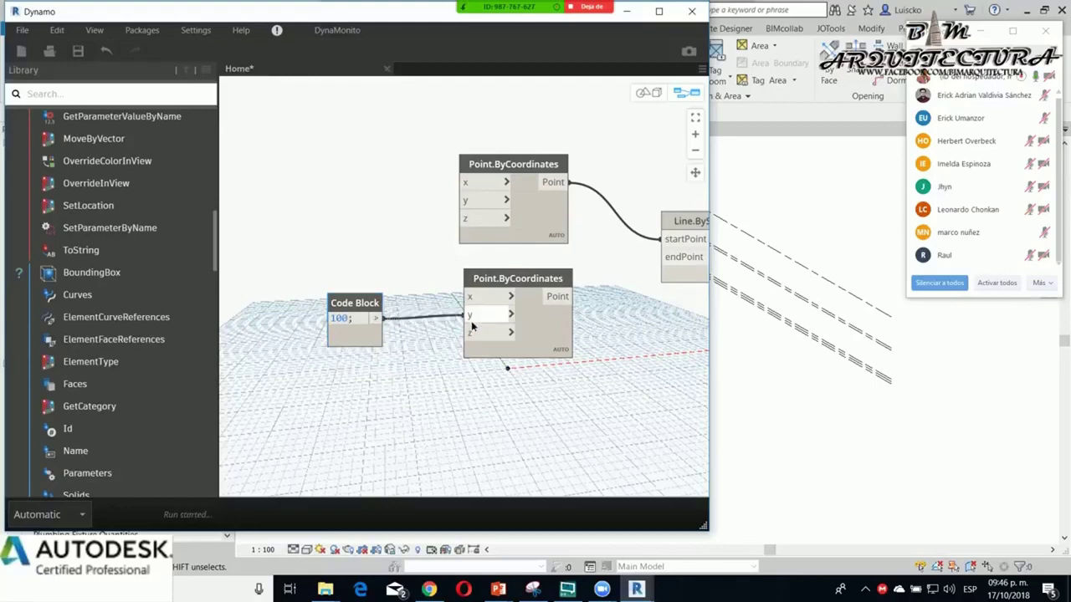
scroll(471, 326, down, 1)
middle_drag(430, 263, 231, 266)
drag(358, 300, 441, 267)
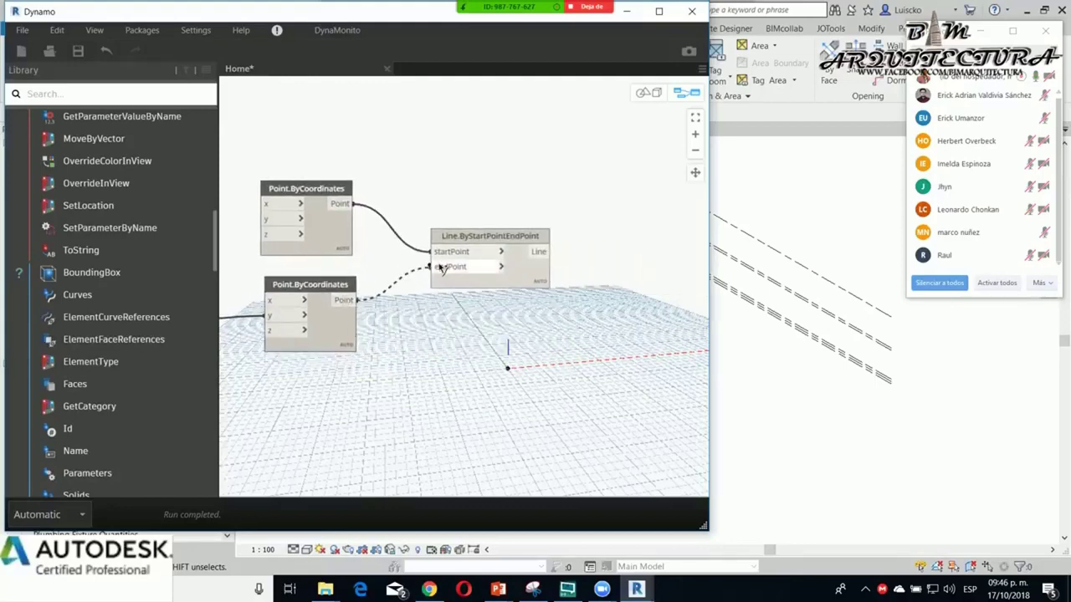
middle_drag(553, 342, 432, 299)
Add StructuralFraming.BeamByCurve with the line wired into its curve input.
right_click(520, 305)
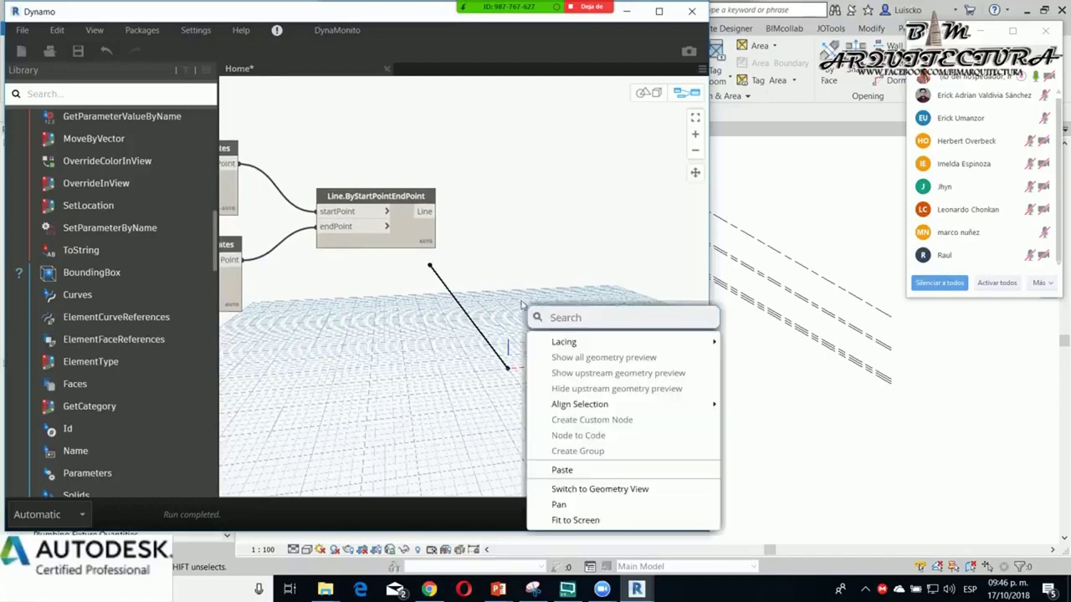
text(framing)
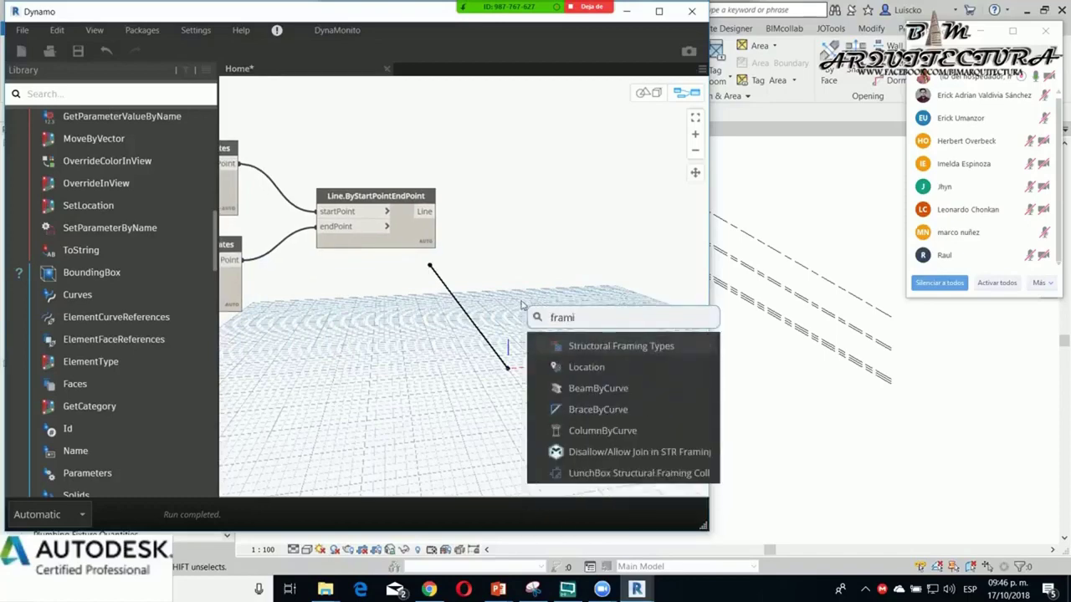
key(Down)
key(Down)
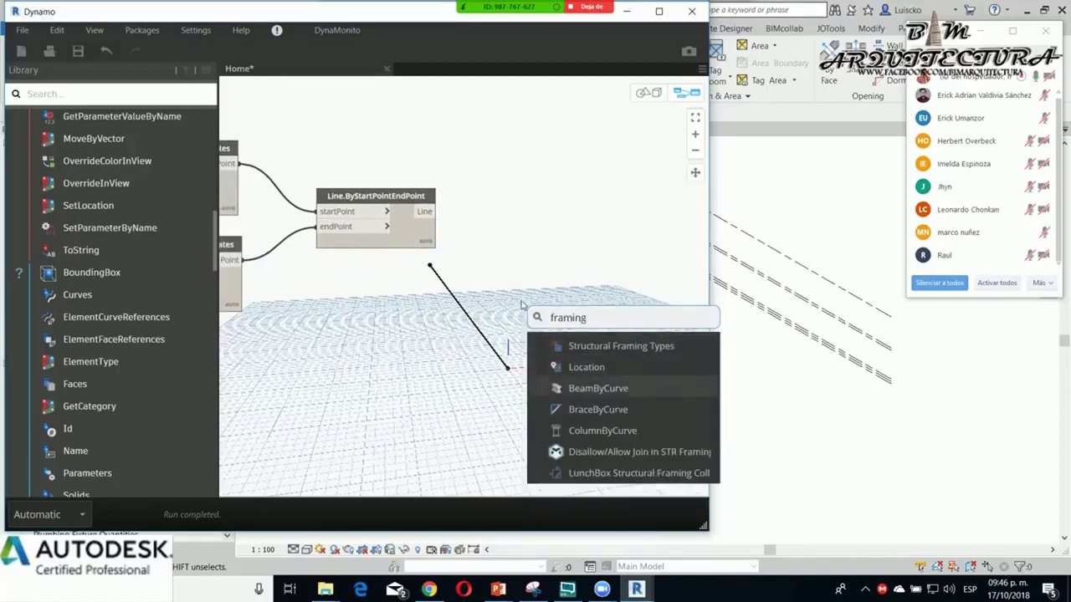
key(Return)
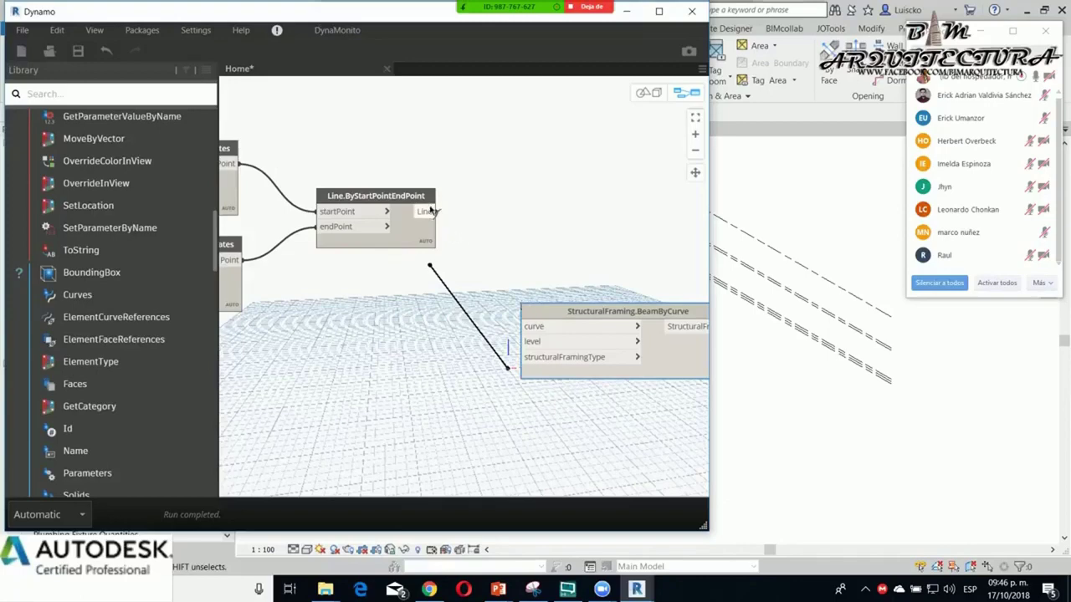
mouse_move(431, 210)
mouse_down()
mouse_move(524, 326)
mouse_move(608, 281)
mouse_up()
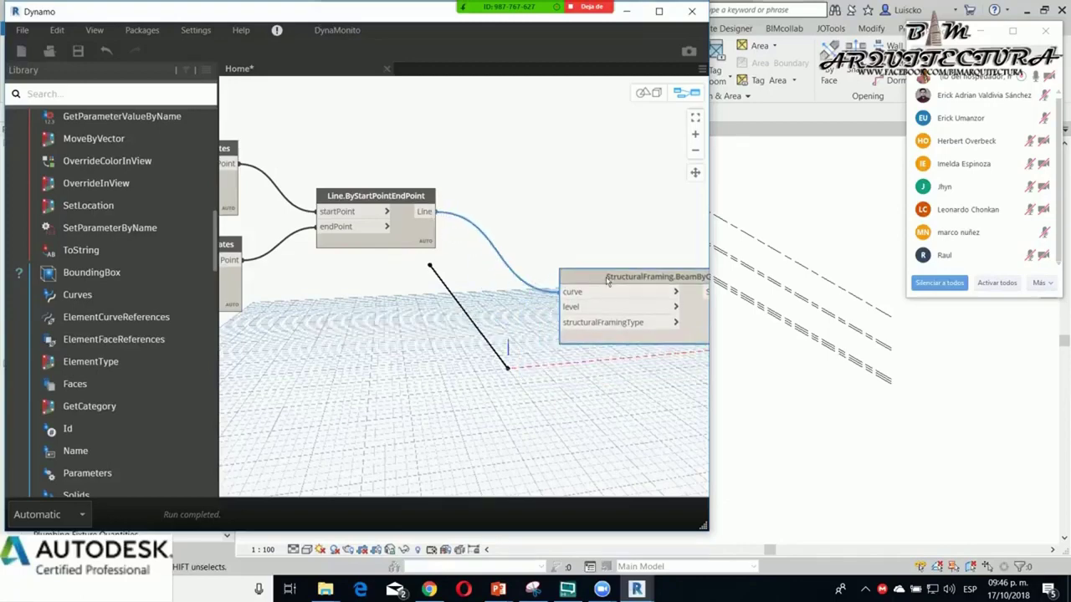
Add a Levels node set to Level 1 and connect it to the beam's level.
right_click(450, 360)
text(lev)
key(Escape)
click(481, 390)
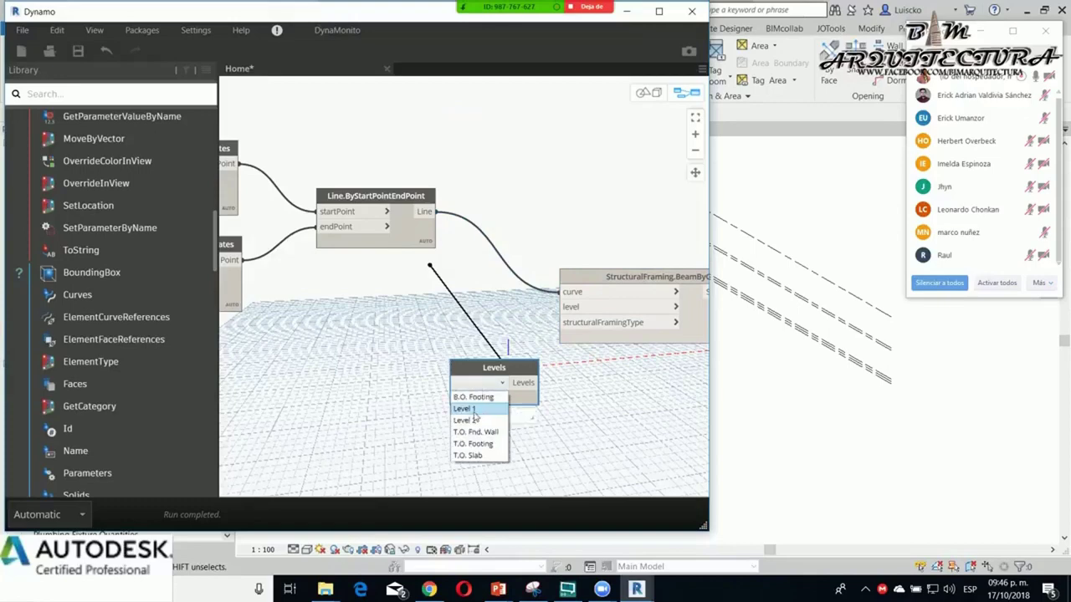
click(477, 412)
drag(535, 382, 564, 307)
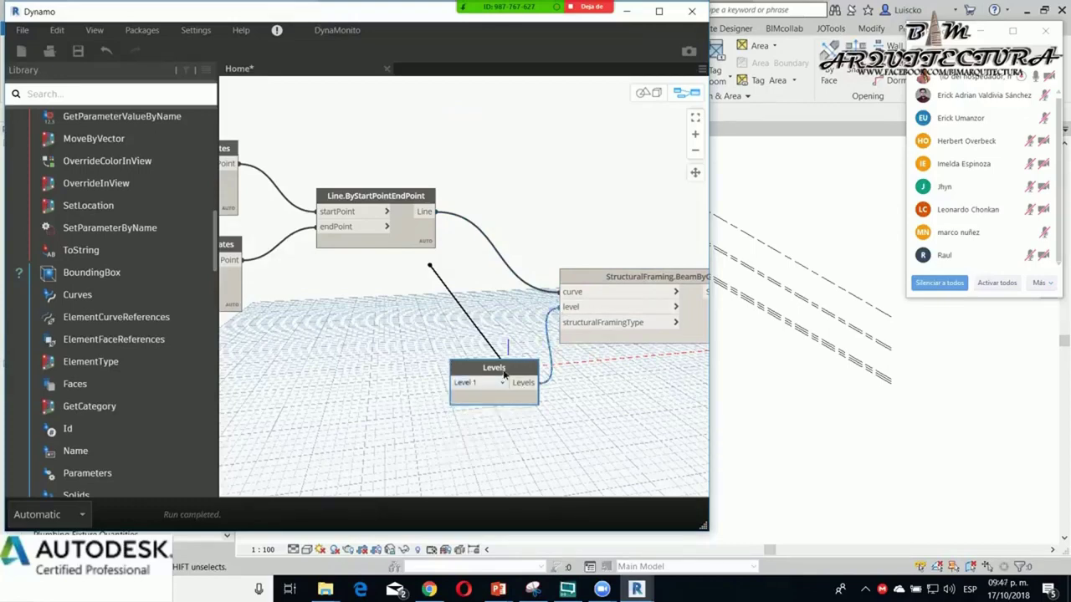
drag(503, 370, 449, 278)
Add and then remove an unneeded StructuralType.Beam node.
right_click(386, 368)
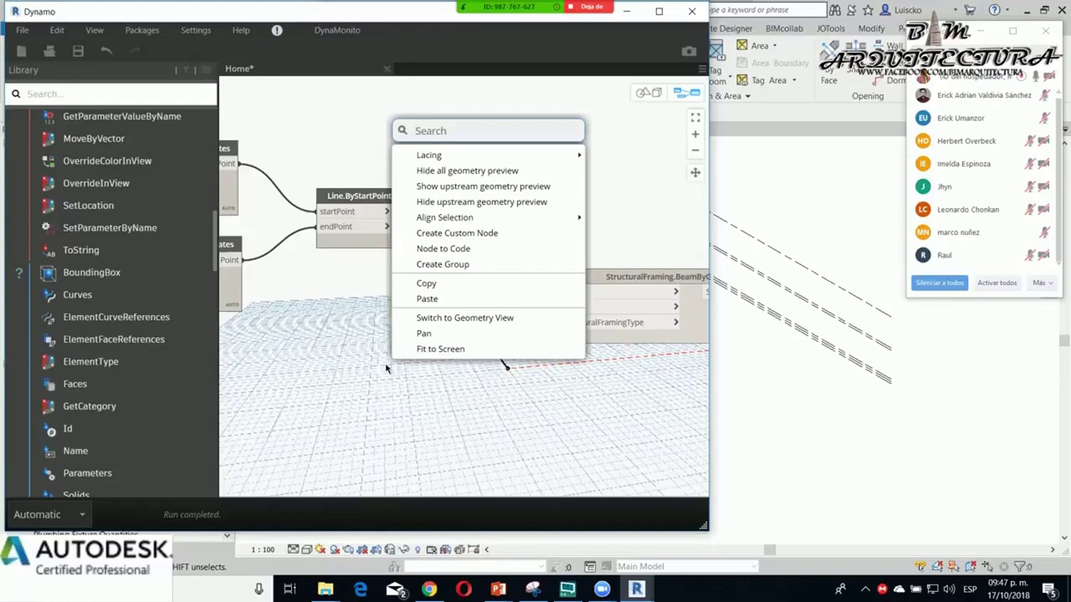
text(beam)
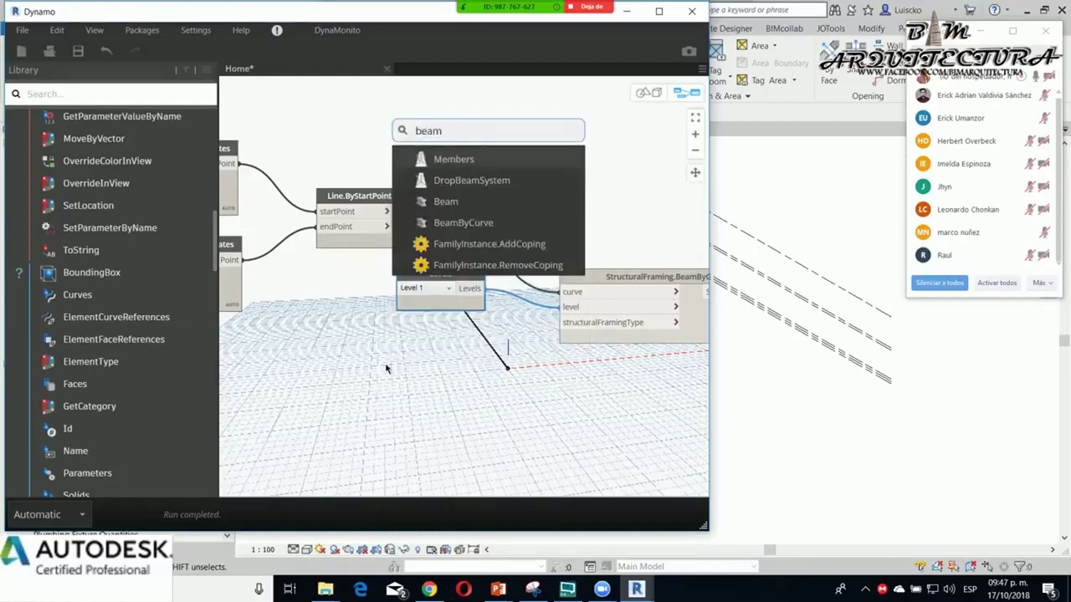
key(Down)
key(Down)
key(Return)
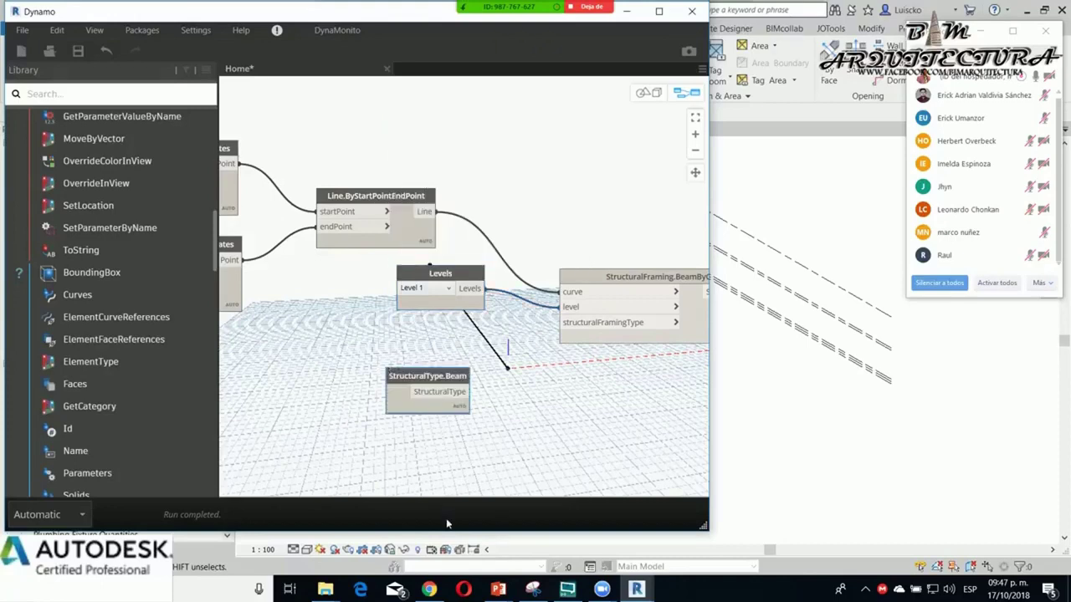
key(Delete)
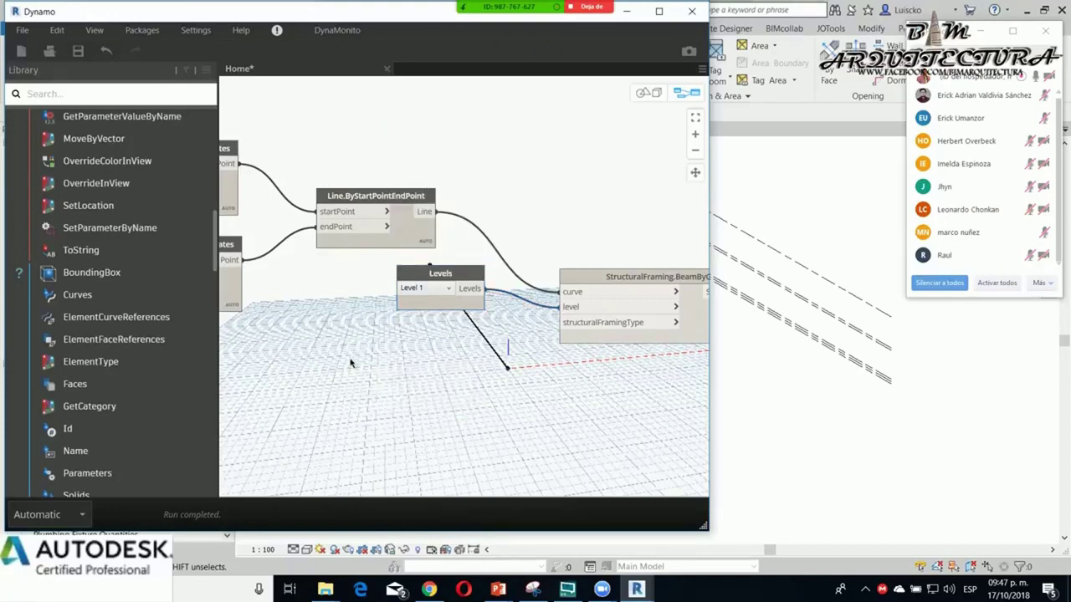
Add Structural Framing Types set to W310X38.7, wired to structuralFramingType.
right_click(341, 374)
text(s)
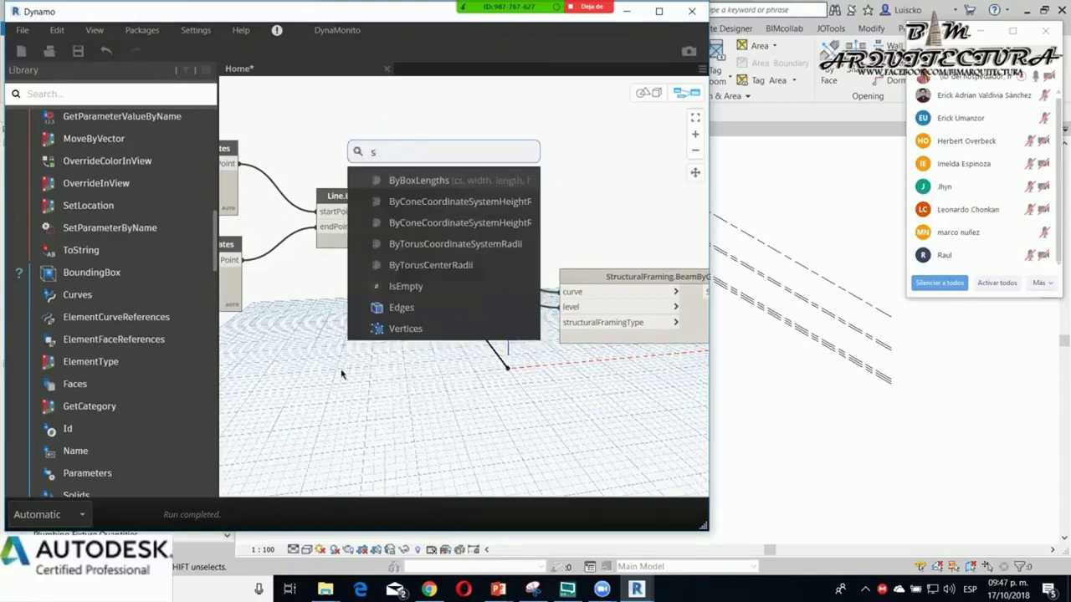
text(tructural)
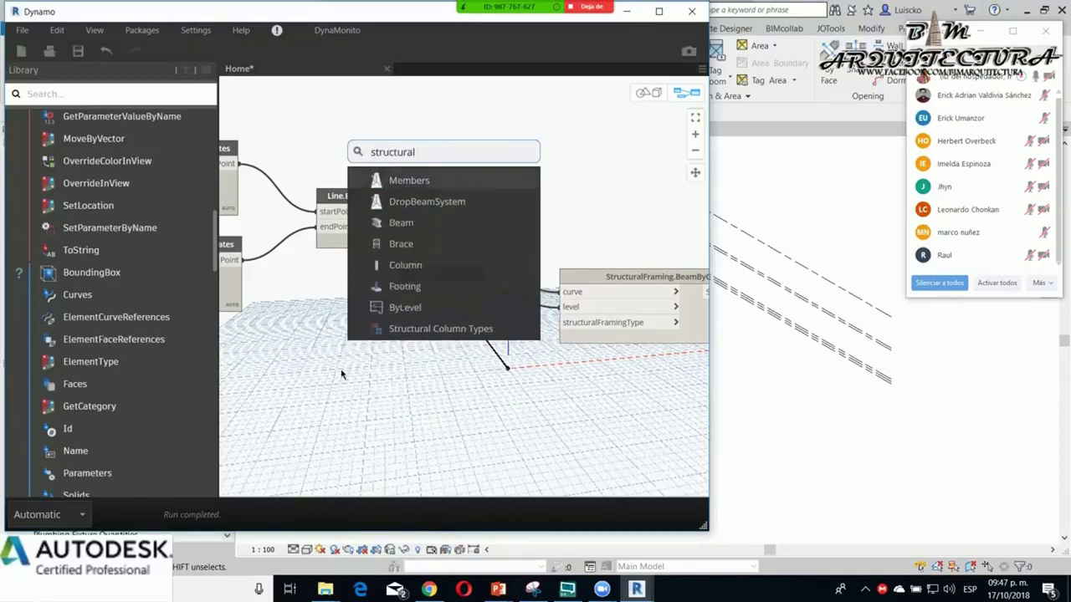
text( framingo)
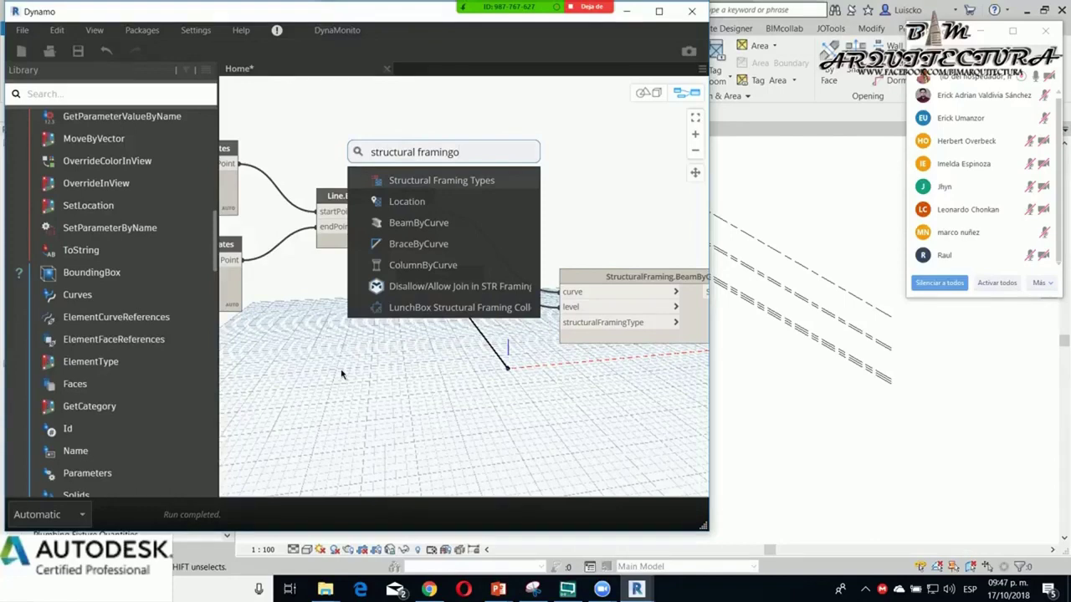
click(442, 181)
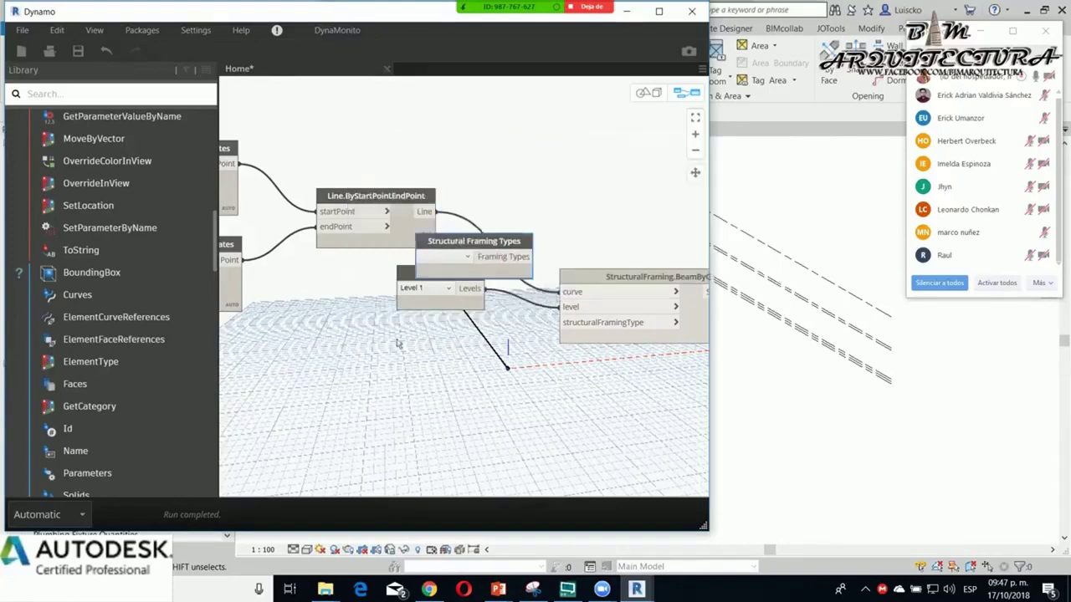
drag(448, 251, 401, 363)
click(402, 372)
click(393, 383)
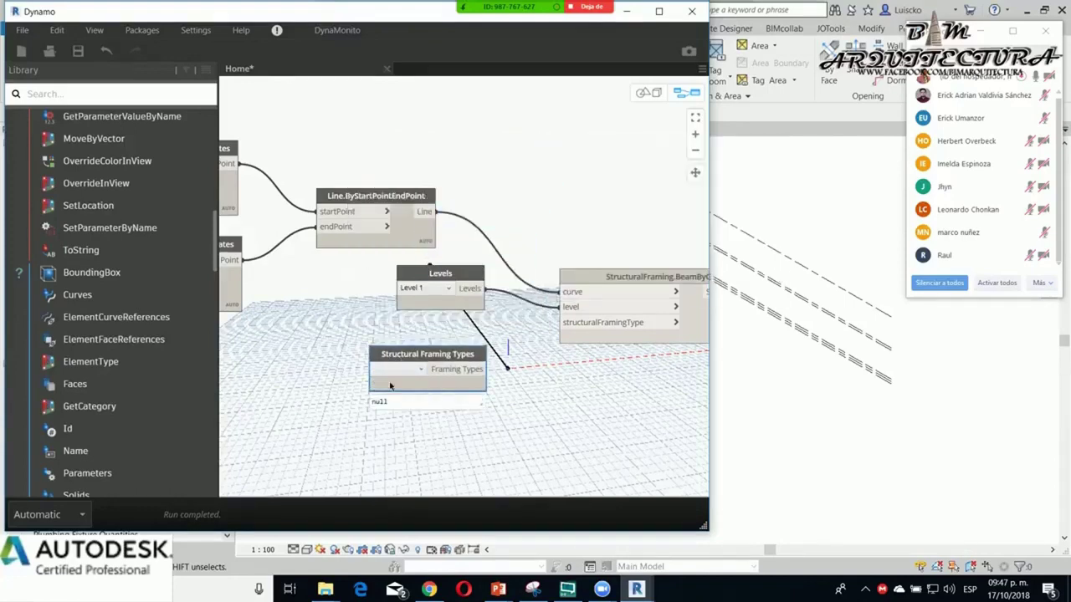
drag(484, 369, 571, 310)
click(571, 309)
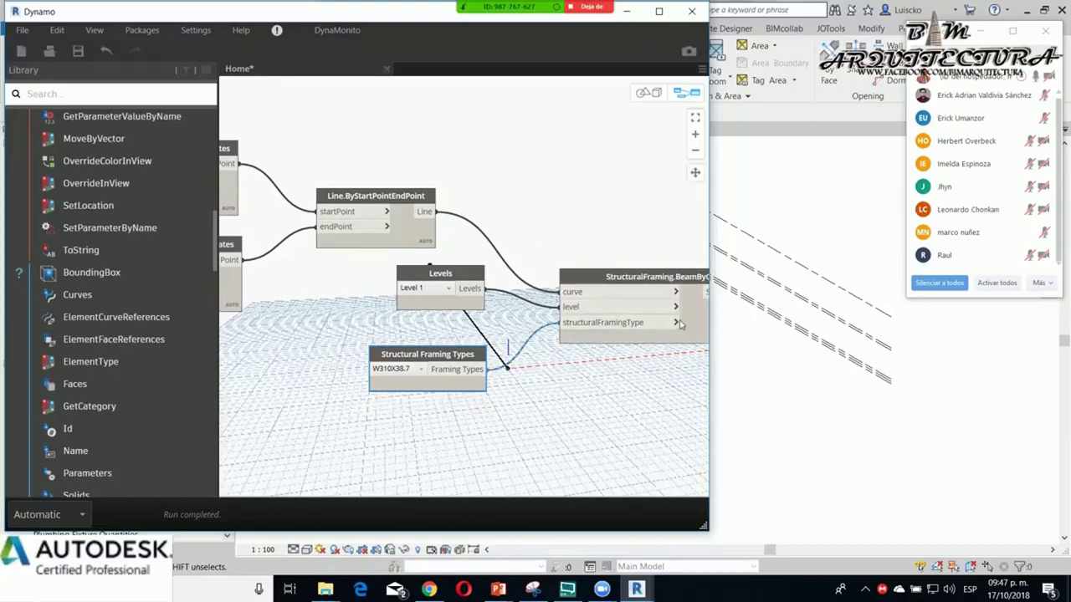
middle_drag(571, 311, 232, 335)
Hide Dynamo and look for the generated line in the Level 1 floor plan.
click(625, 10)
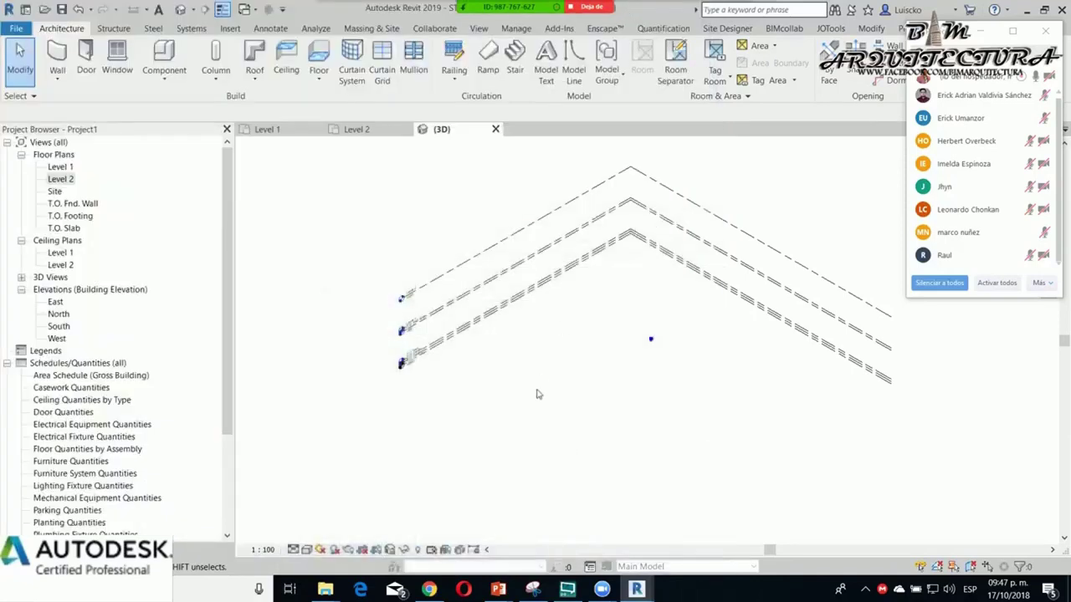
scroll(523, 333, down, 5)
scroll(523, 331, up, 2)
scroll(524, 331, up, 3)
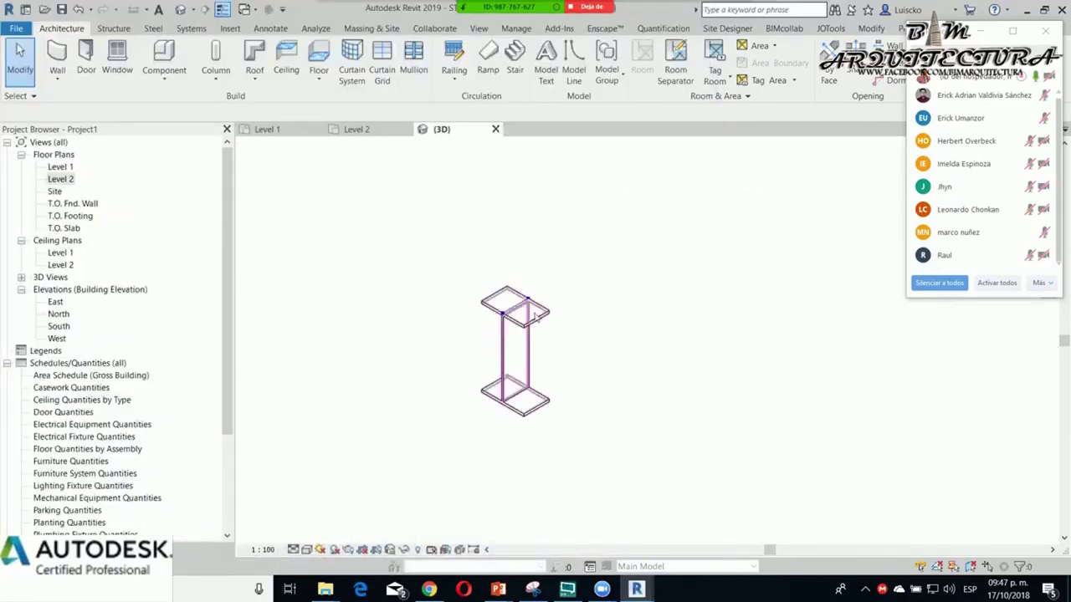
double_click(60, 167)
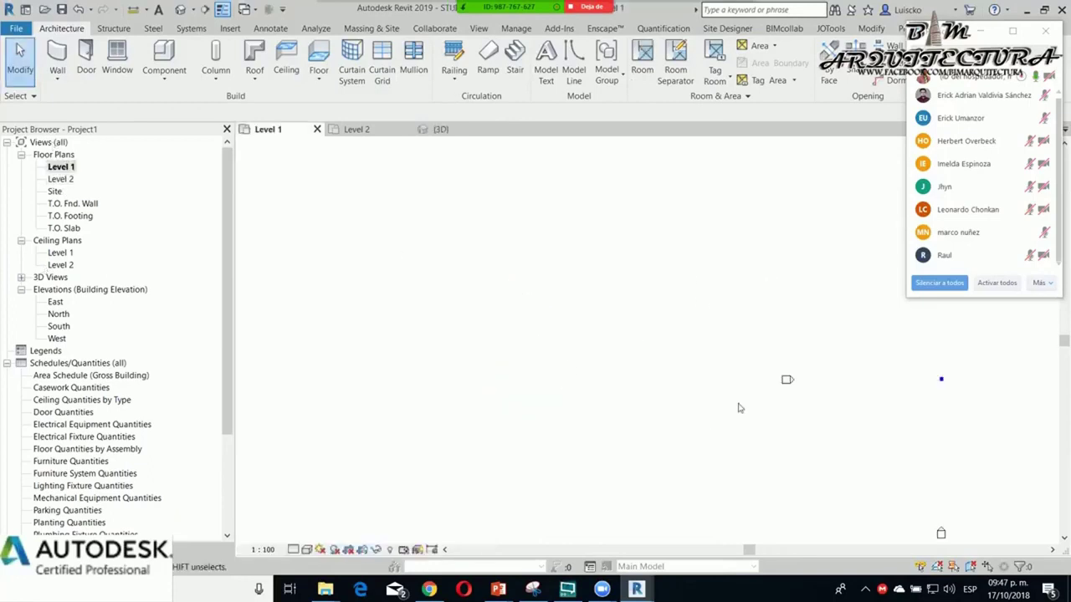
scroll(443, 392, up, 3)
middle_drag(380, 394, 567, 409)
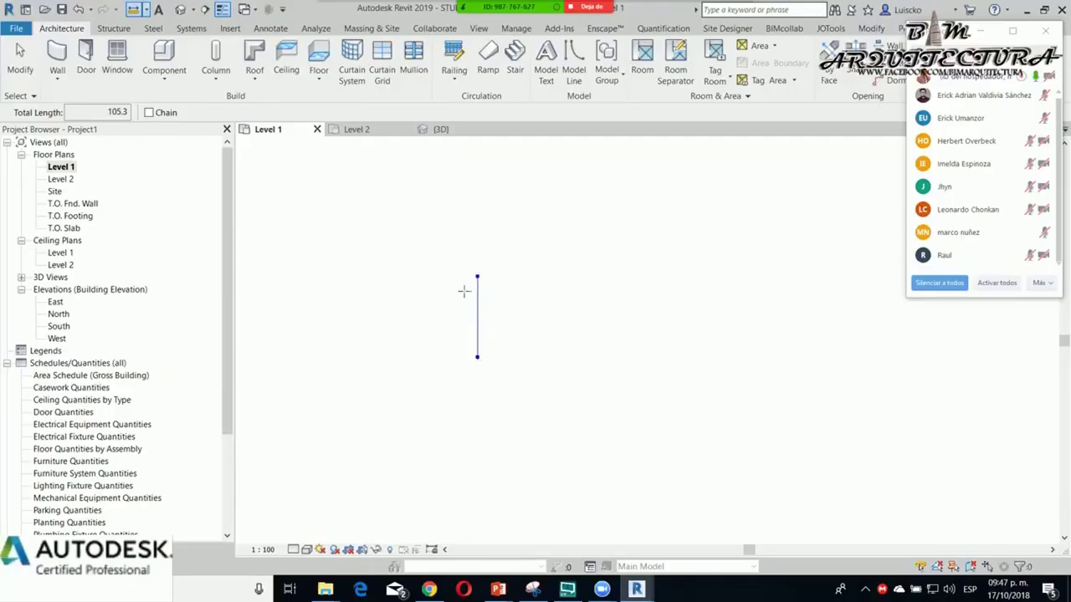
key(Escape)
Select the beam in the 3D view to check its W310X38.7 properties.
click(180, 9)
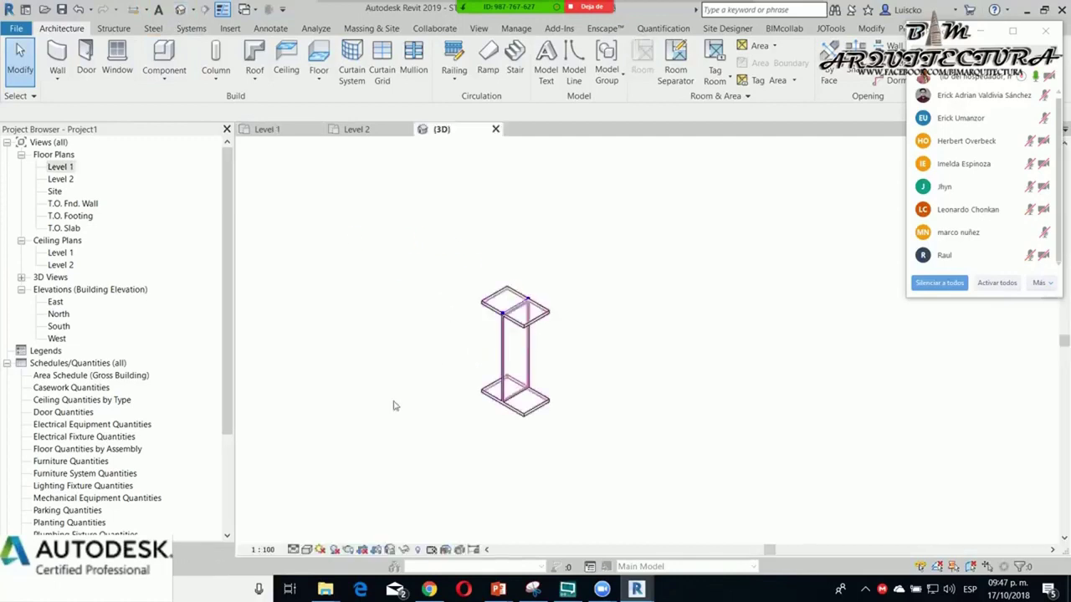
click(515, 343)
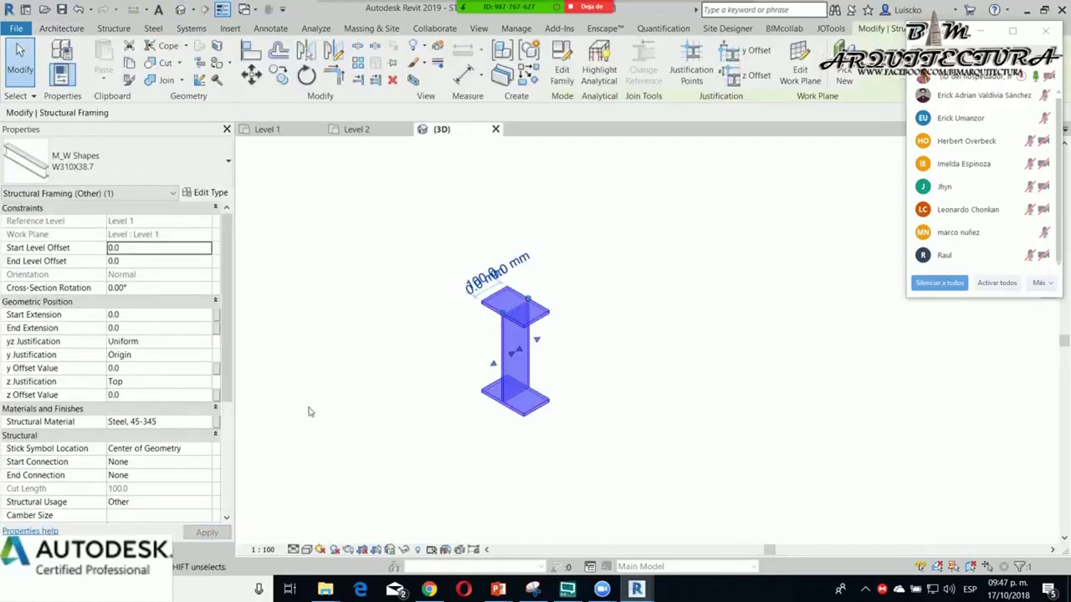
scroll(94, 329, down, 3)
scroll(93, 329, down, 3)
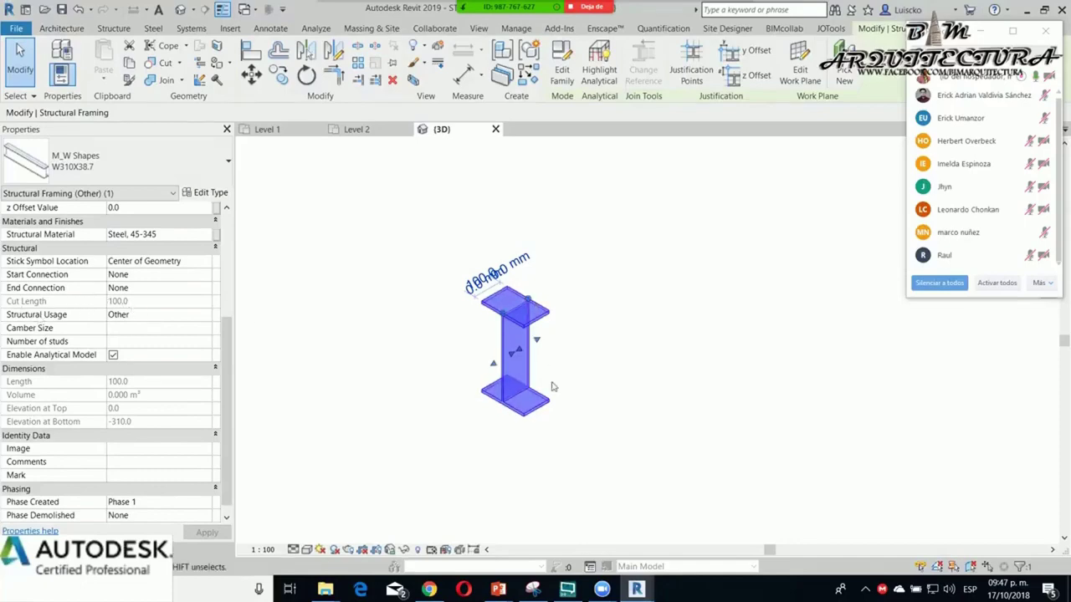
Save the Dynamo graph, then delete the generated beam in Revit.
key(alt+Tab)
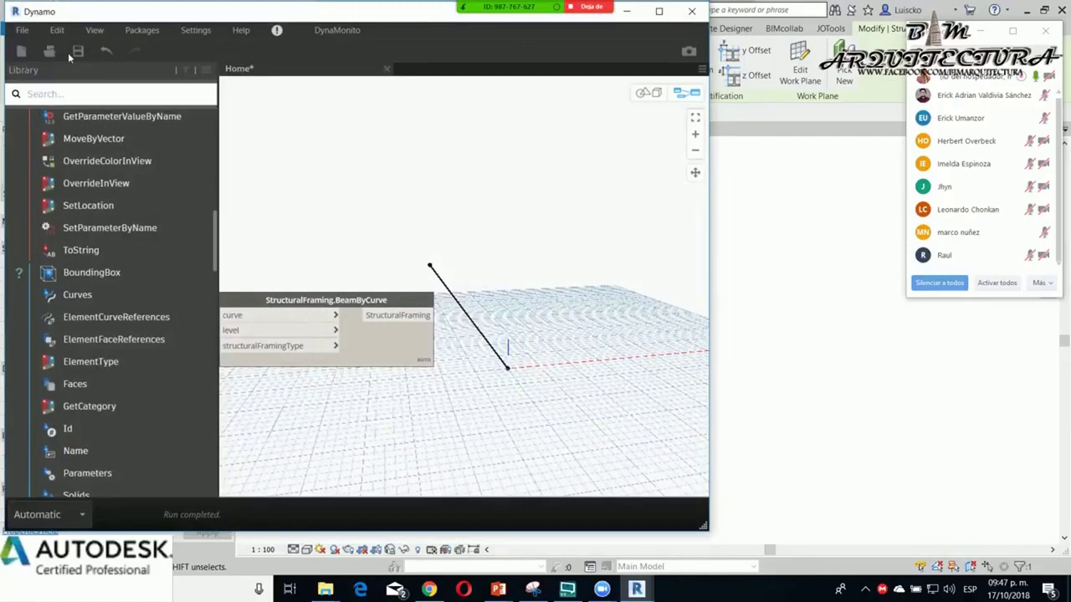
click(78, 51)
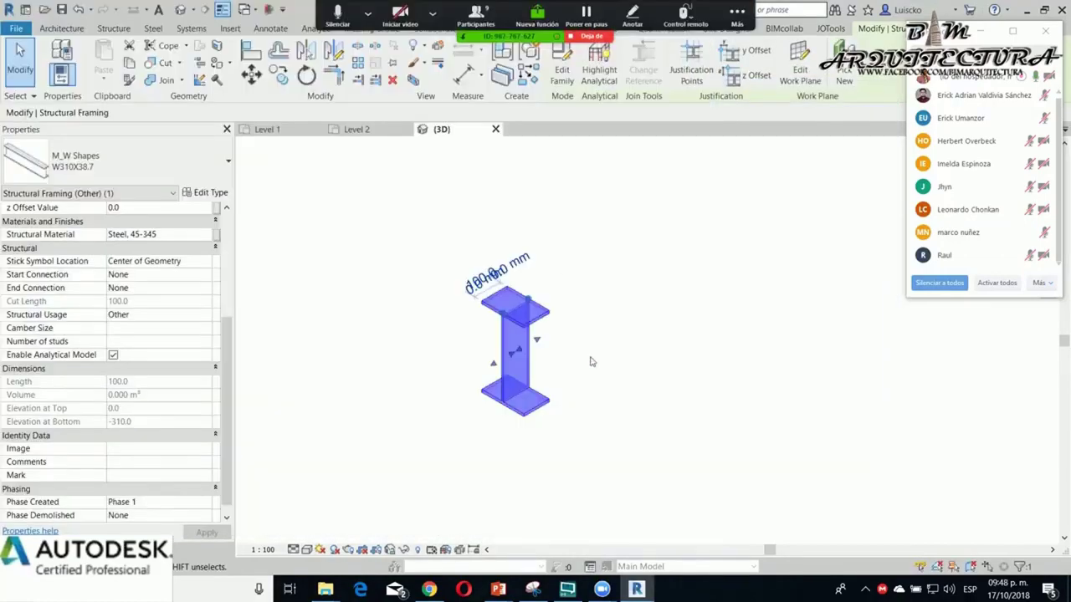
key(Delete)
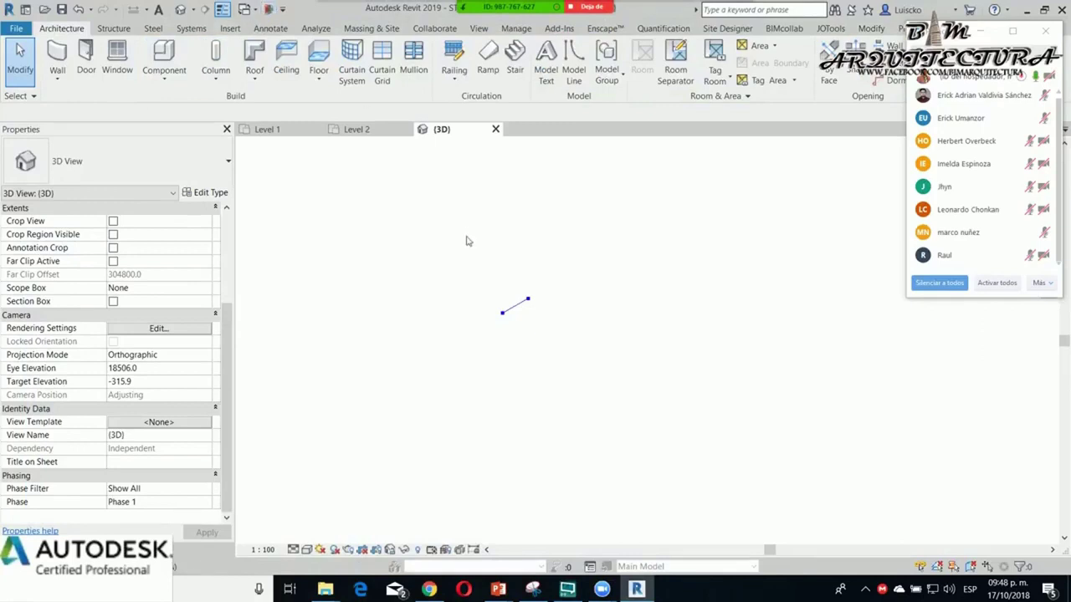
Change Revit's project length units to meters with 2 decimal places, then start Dynamo.
key(u)
key(n)
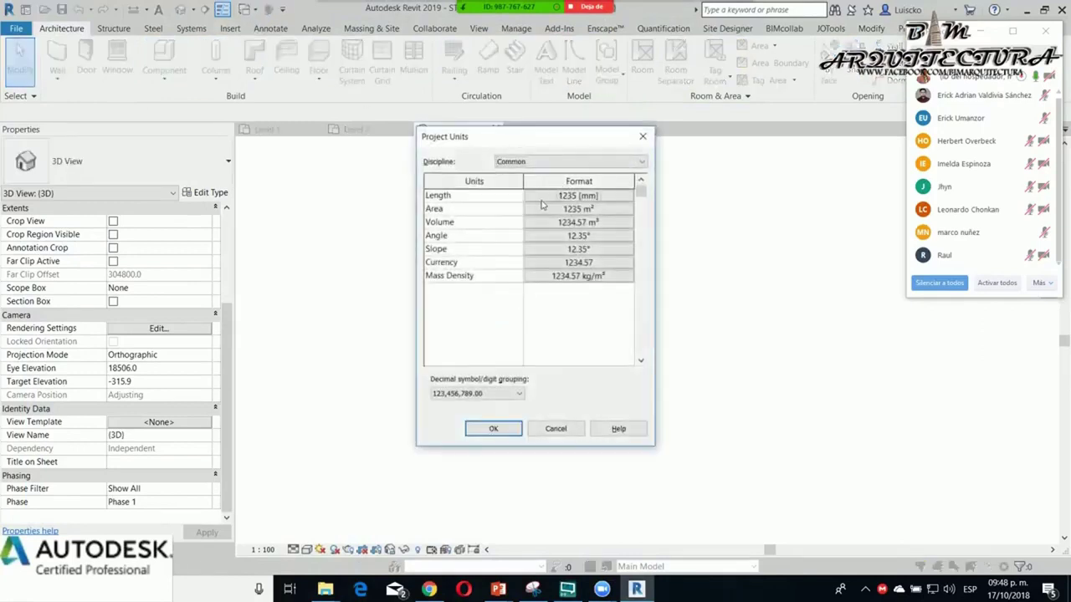
click(544, 196)
click(572, 217)
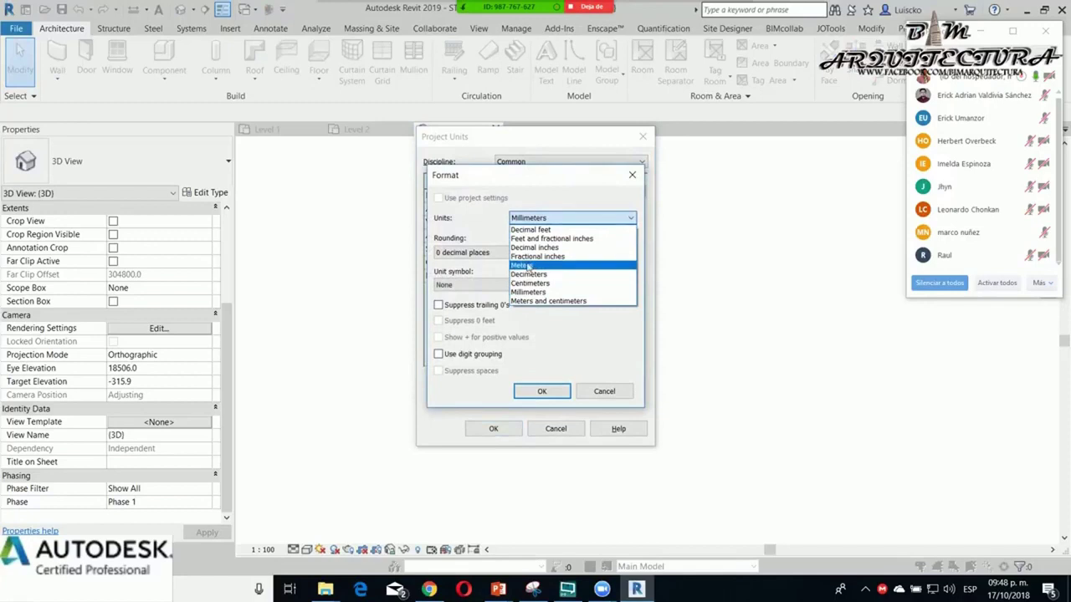
click(525, 266)
click(477, 252)
click(460, 315)
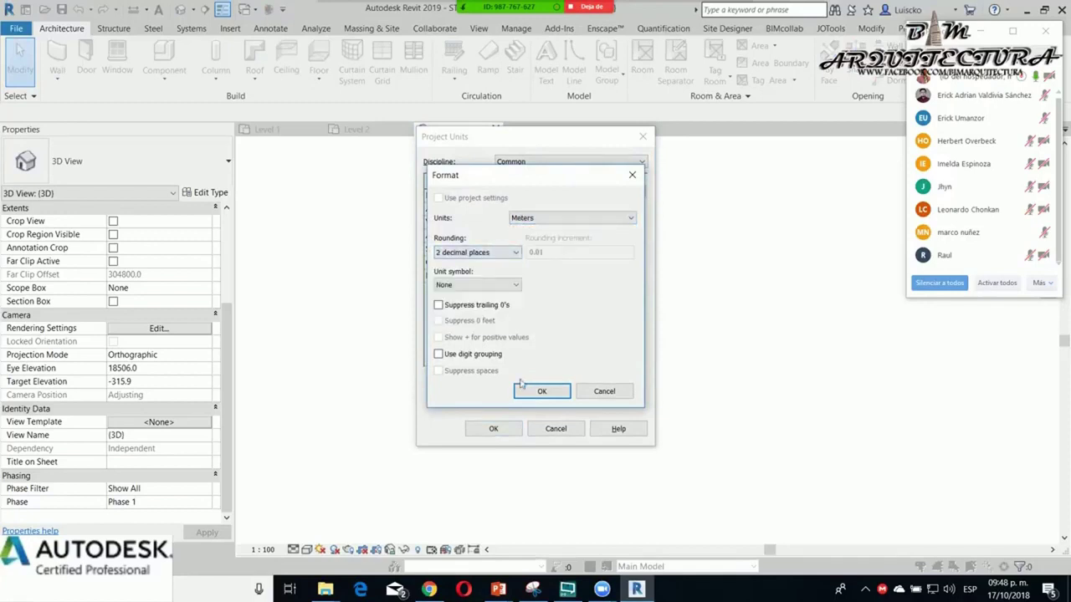
click(539, 391)
click(493, 428)
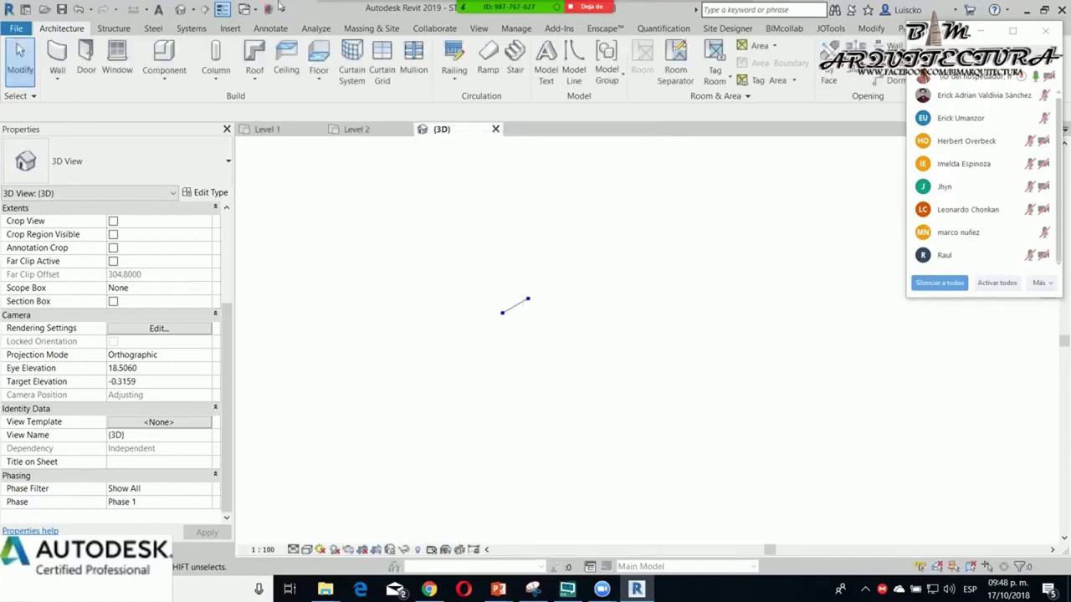
click(268, 8)
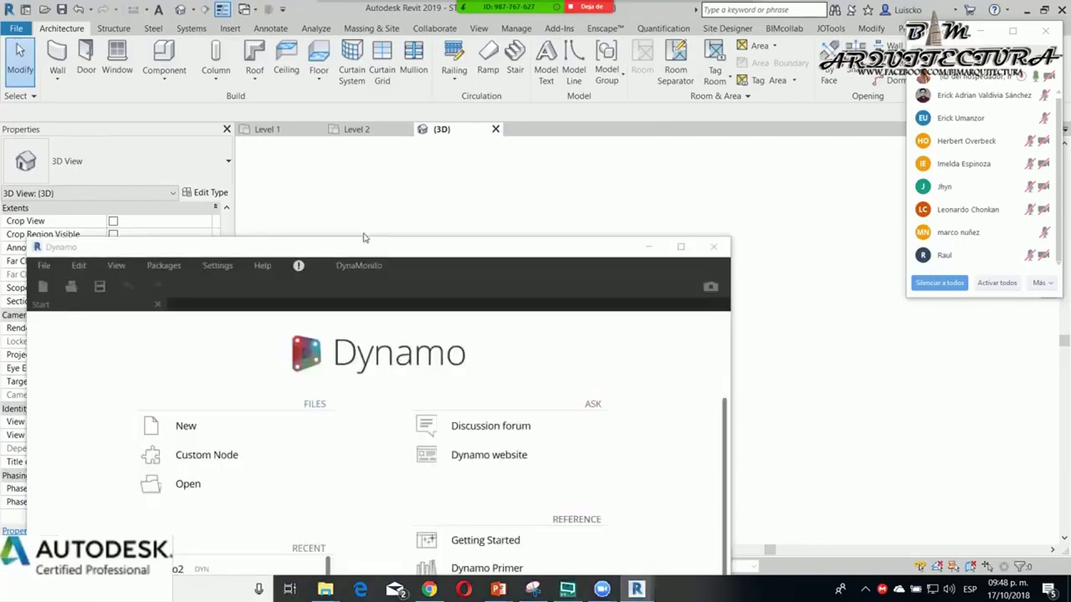
Open the saved ejemplo2.dyn graph in Dynamo.
drag(416, 260, 404, 106)
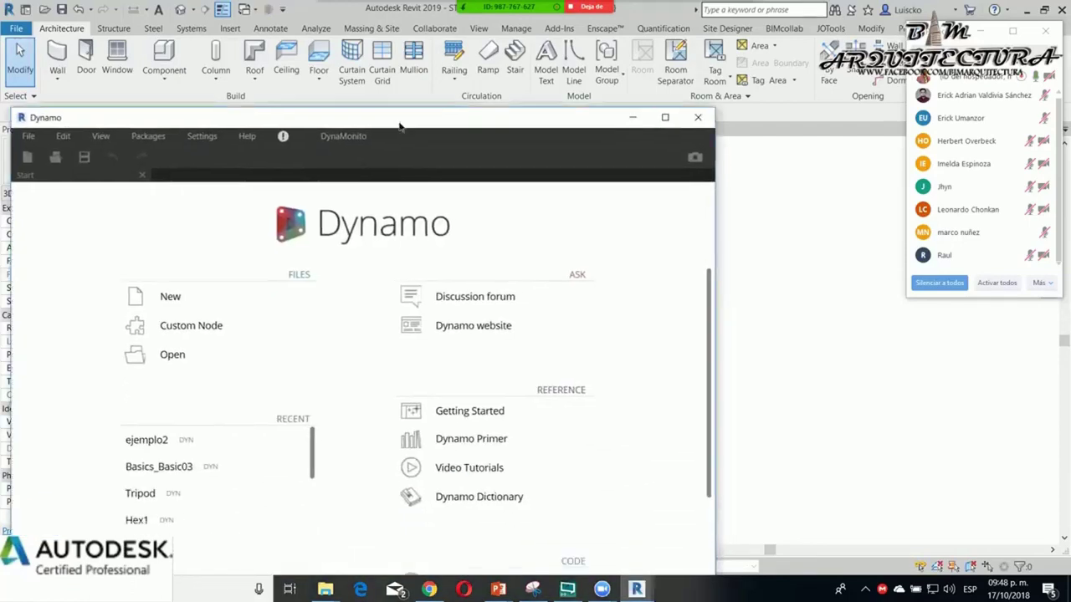
click(188, 326)
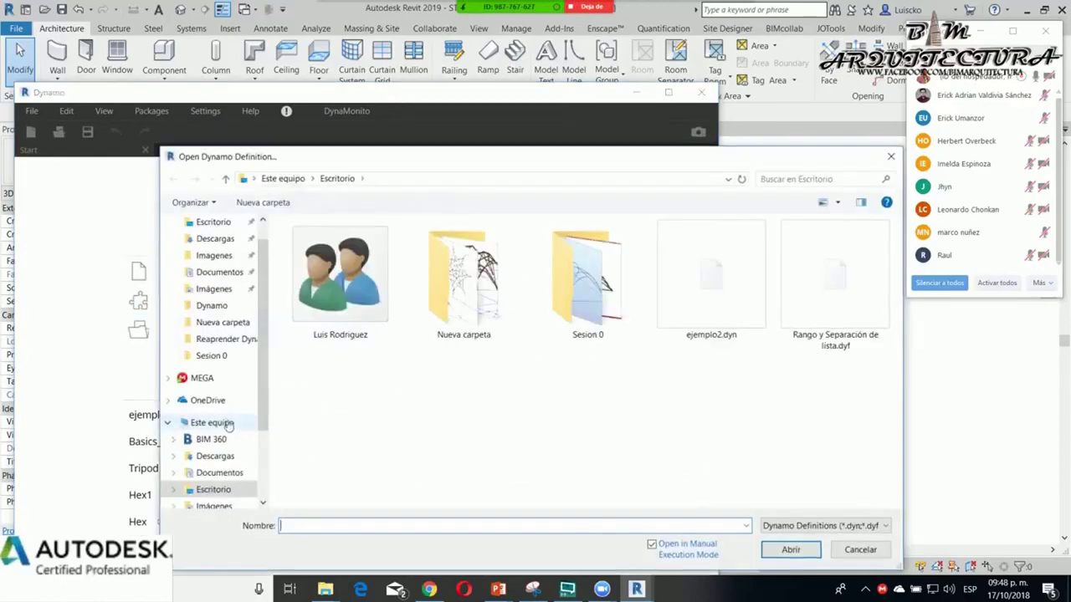
click(743, 311)
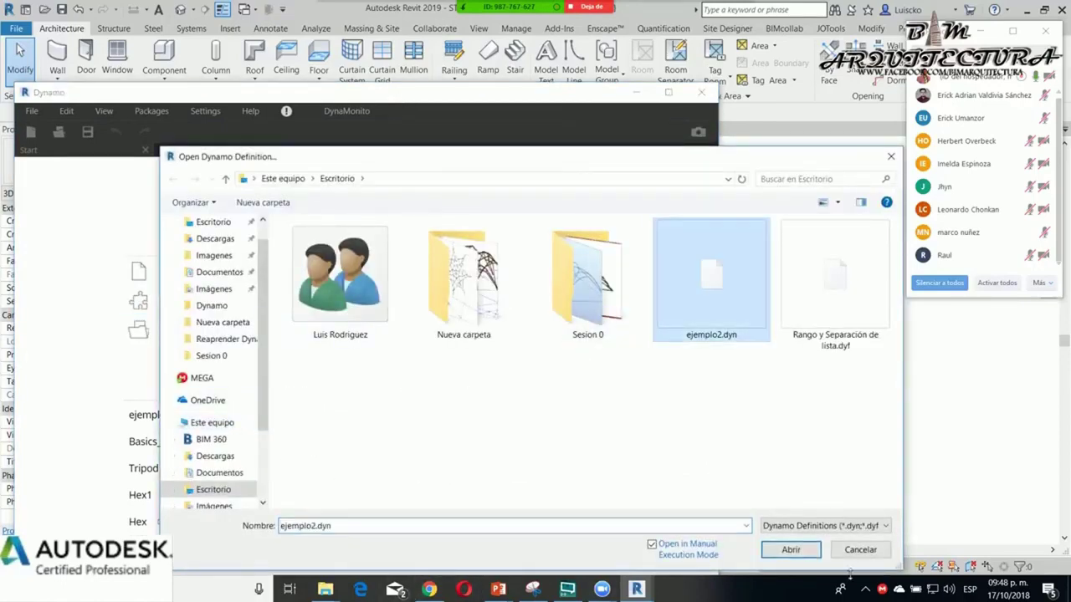
click(790, 550)
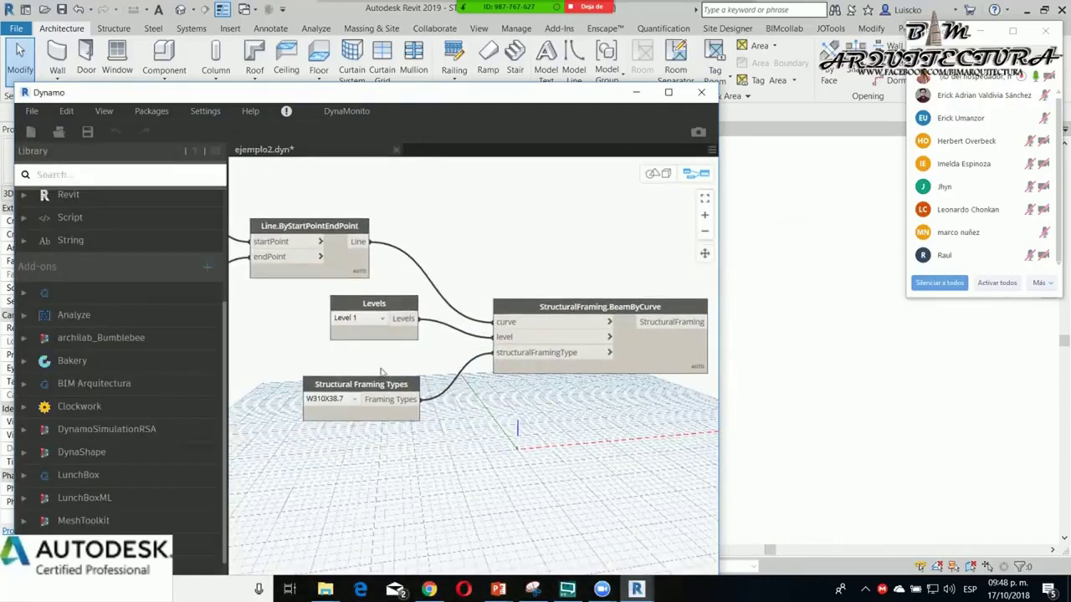
Run the ejemplo2 graph to build the W310X38.7 beam in Revit.
mouse_move(267, 355)
middle_down()
mouse_move(610, 362)
mouse_move(368, 379)
middle_up()
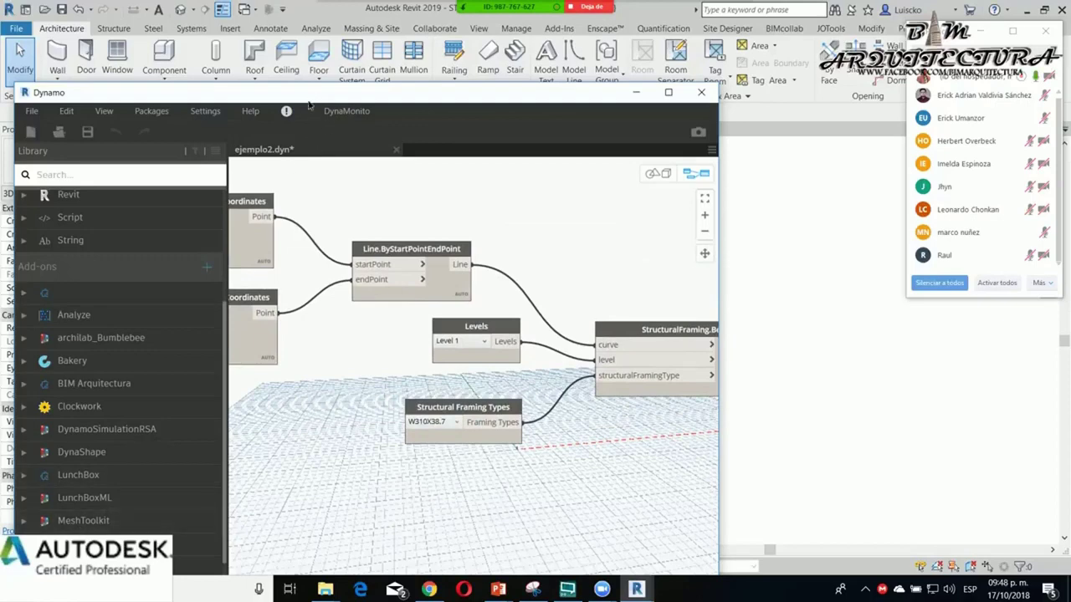
drag(308, 104, 301, 23)
click(134, 512)
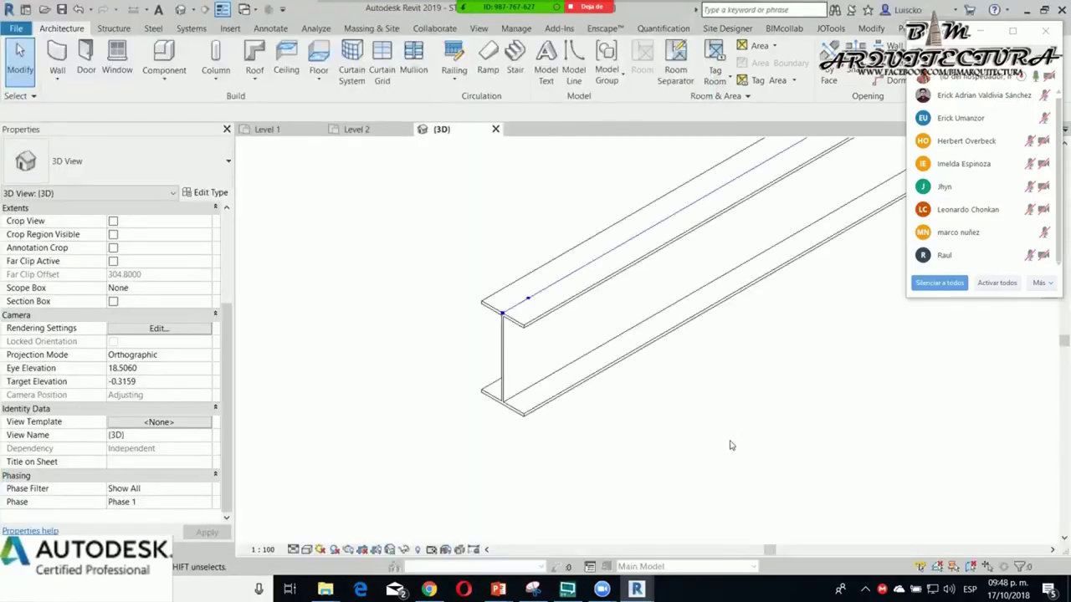
Orbit and zoom Revit's 3D view to inspect the long new beam.
shift+middle_drag(729, 440, 672, 353)
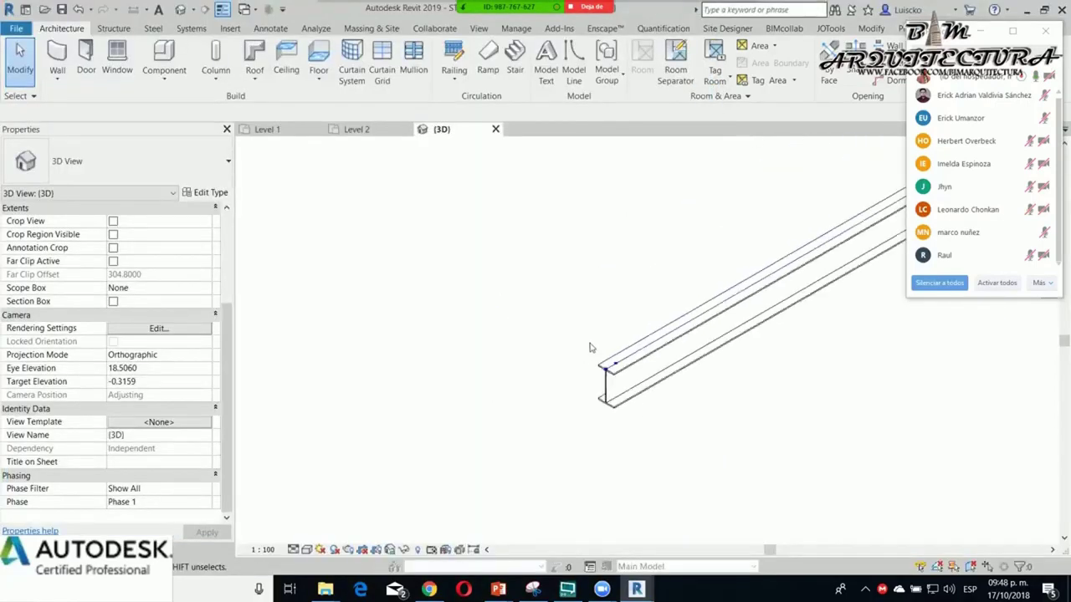
scroll(672, 353, down, 3)
scroll(672, 353, down, 2)
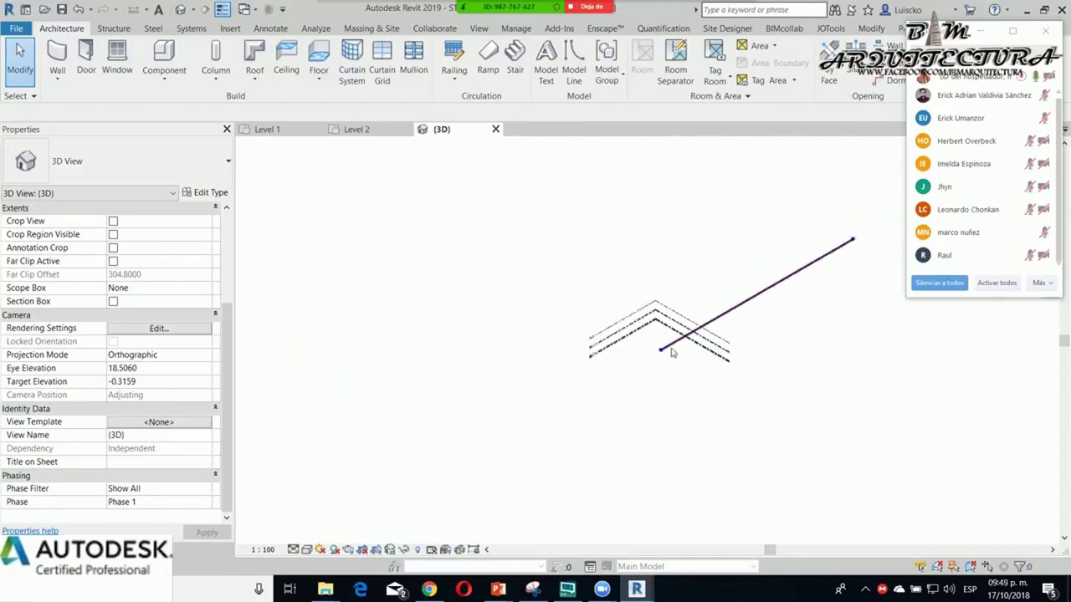
scroll(671, 353, up, 1)
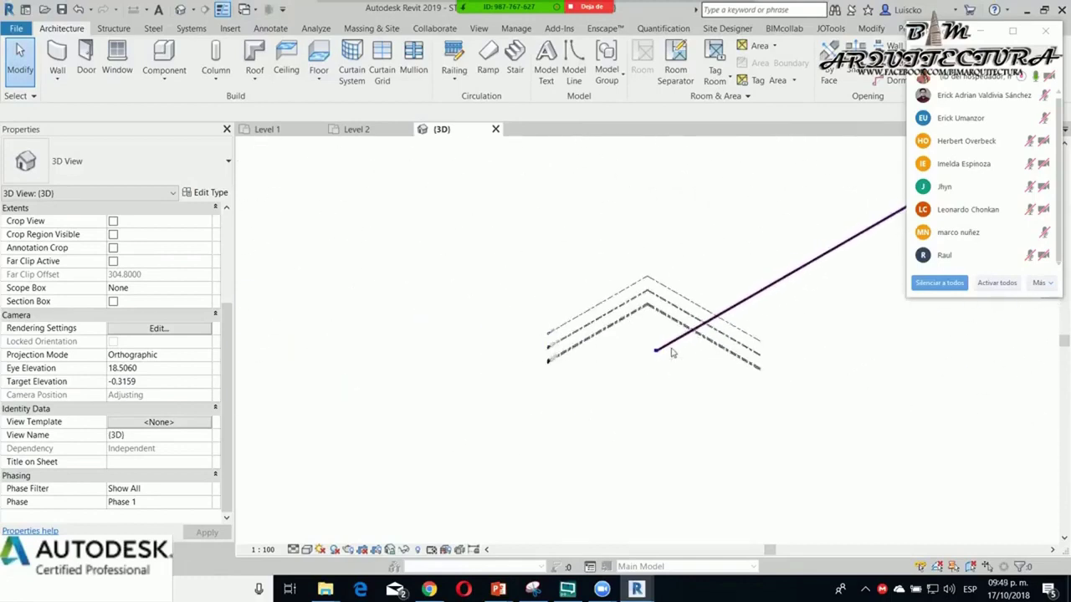
scroll(674, 354, up, 1)
scroll(703, 363, up, 2)
scroll(540, 437, up, 1)
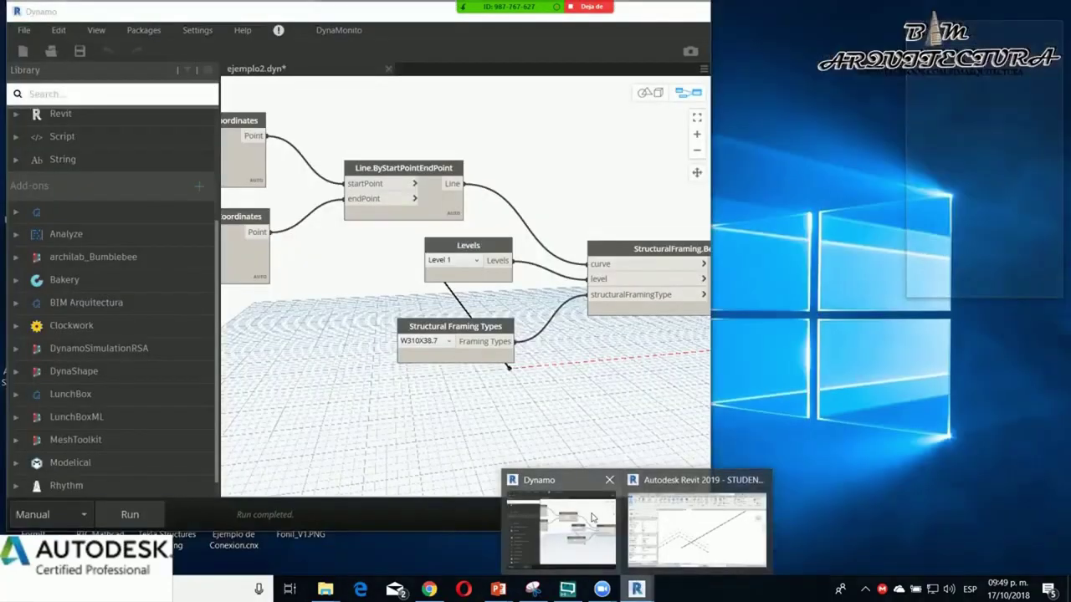
Zoom out over the whole beam graph in Dynamo, then minimize it to show Revit's Level 1 plan.
mouse_move(636, 590)
click(554, 514)
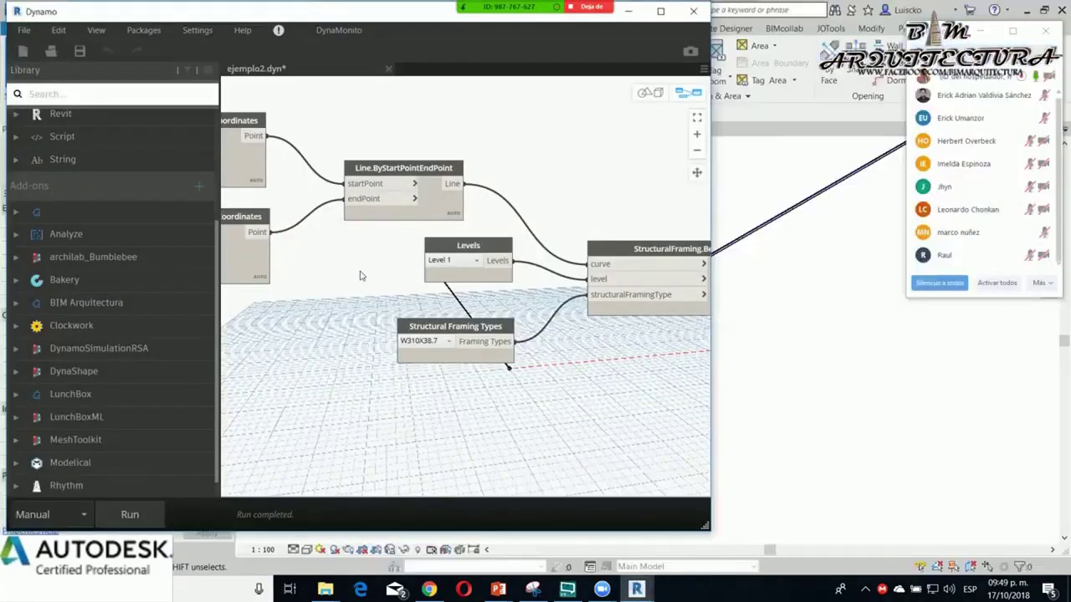
scroll(364, 311, down, 1)
scroll(356, 354, down, 1)
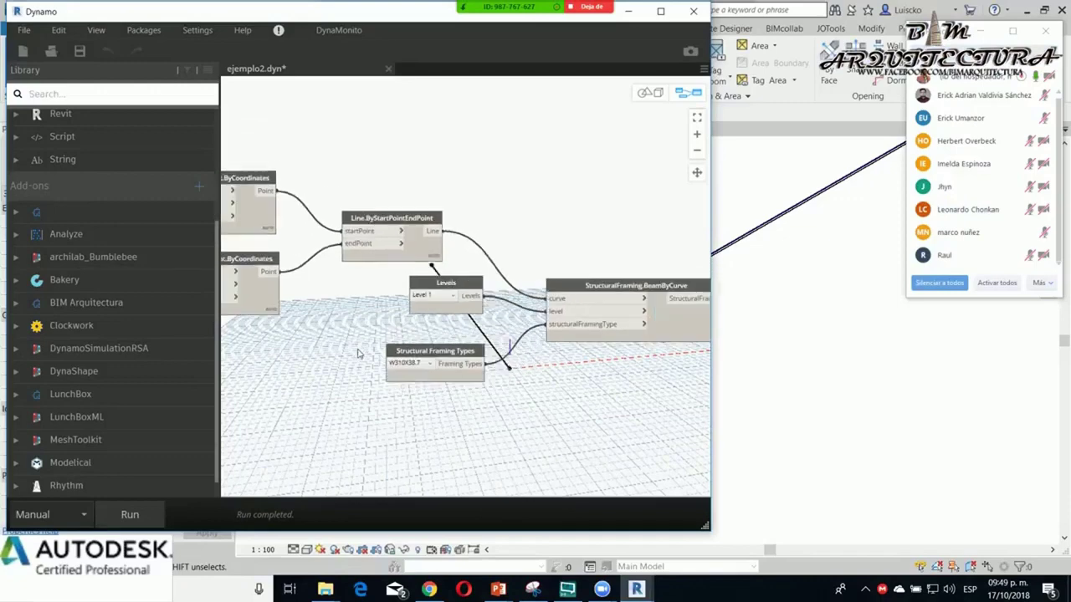
scroll(357, 354, down, 1)
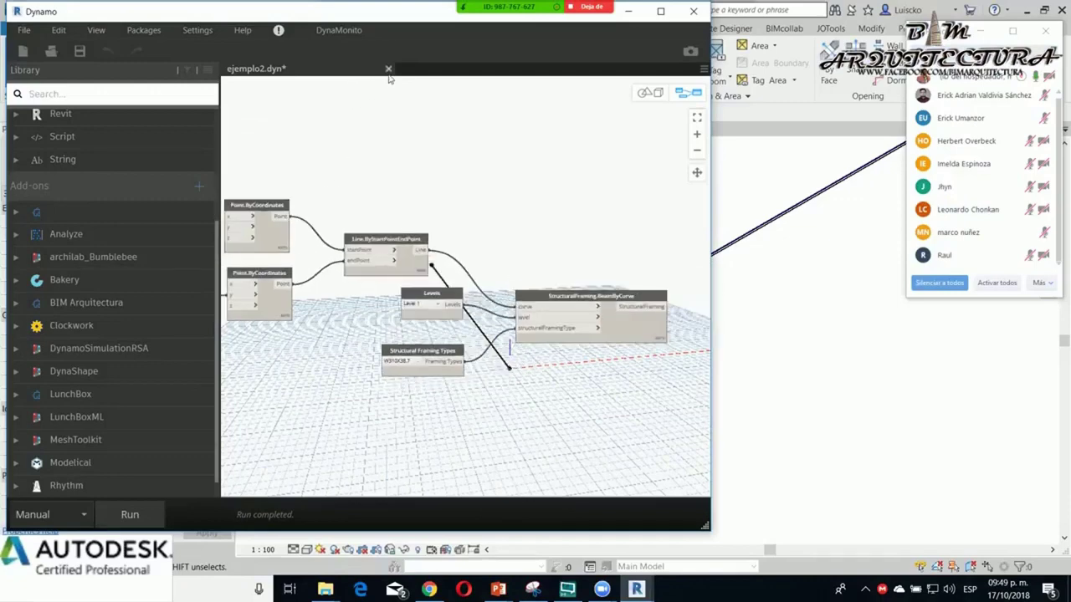
click(628, 11)
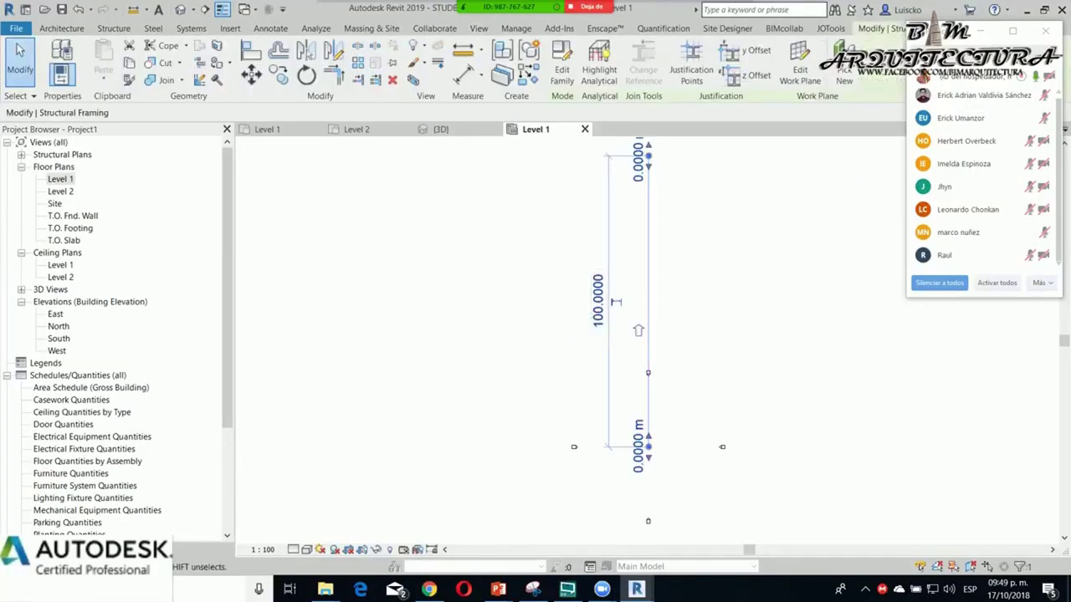
Check in Properties that the beam's Length is 100, then deselect it and return to Dynamo.
click(29, 539)
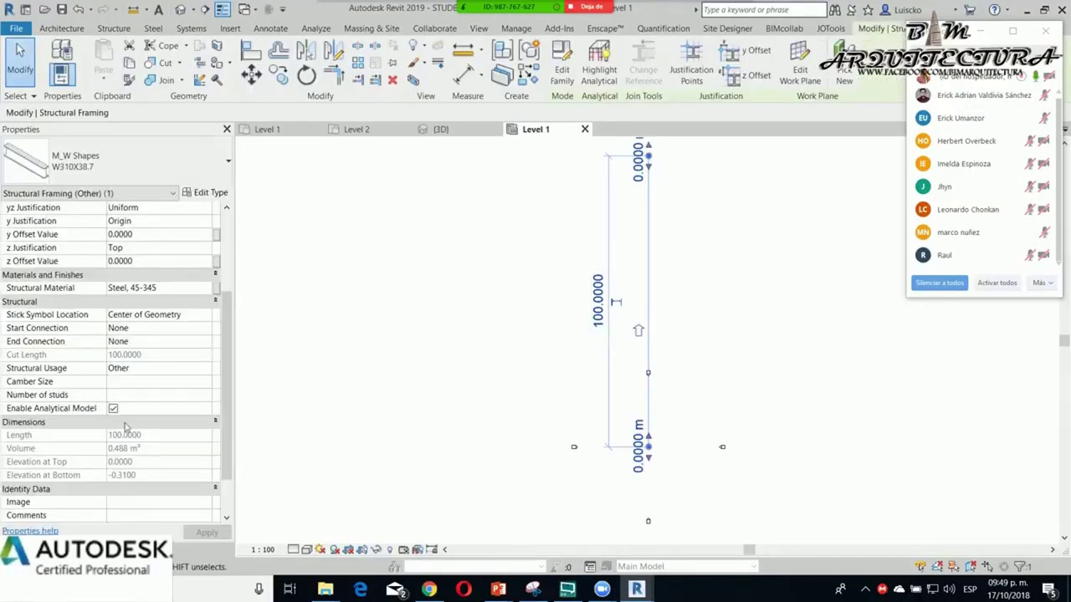
click(390, 368)
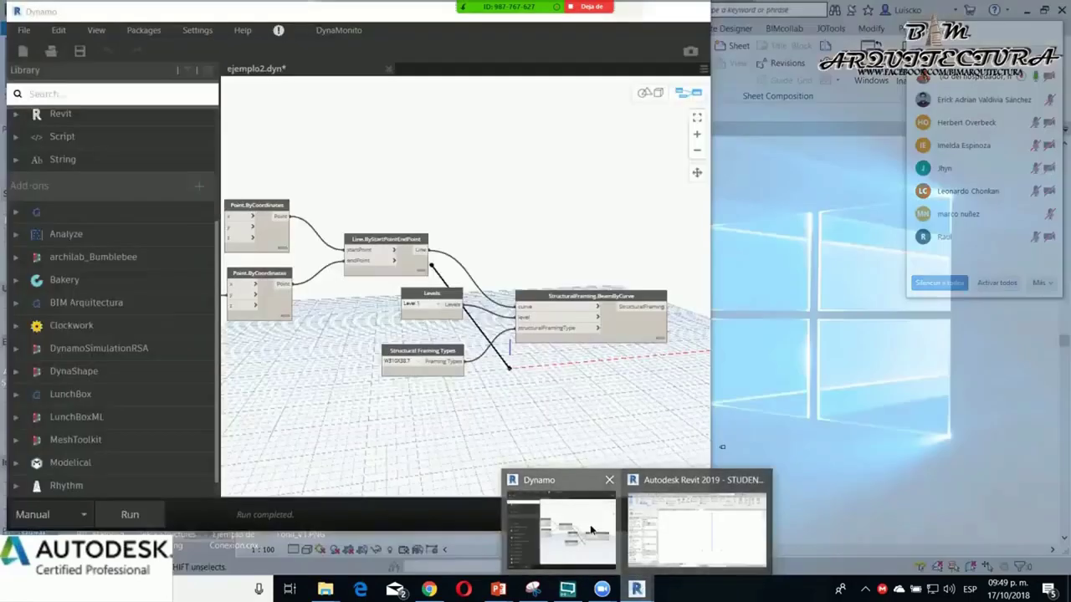
click(591, 530)
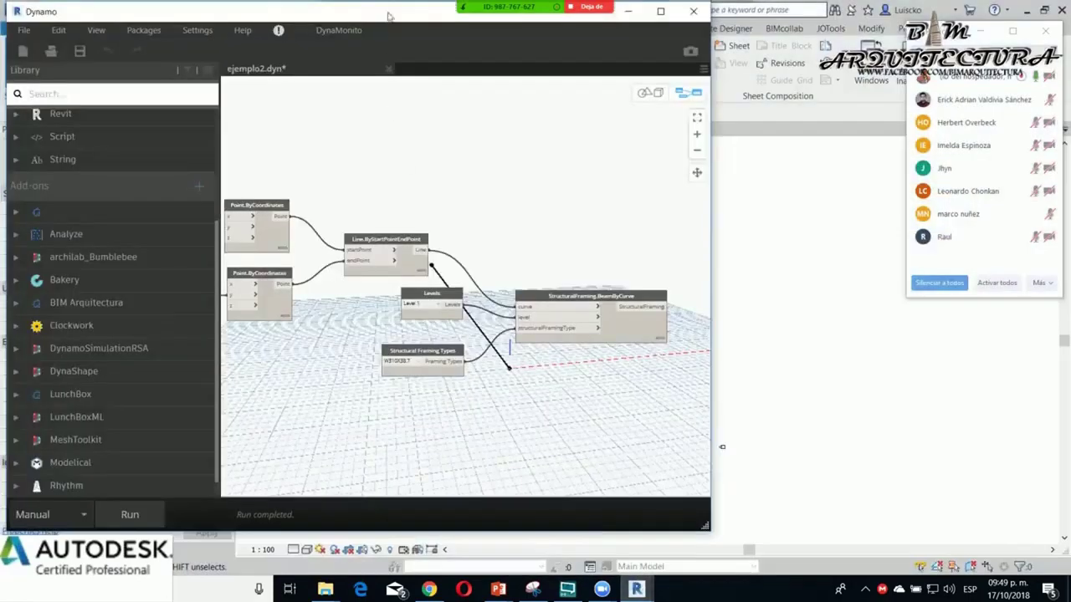
Close ejemplo2 without saving and open the Basics_Basic03 sample in a maximized window.
click(382, 65)
click(366, 311)
click(242, 30)
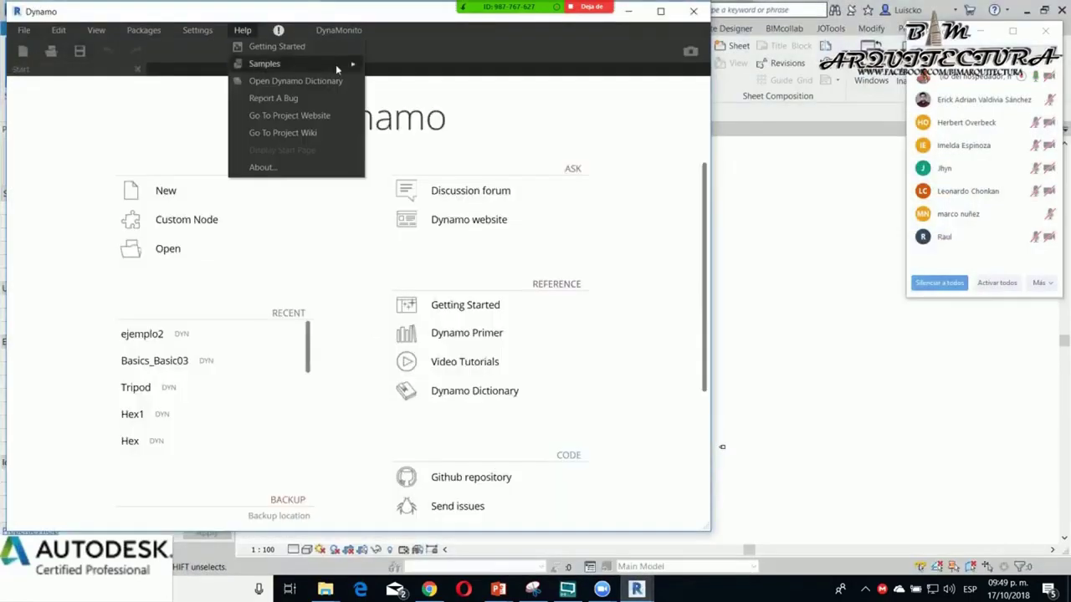
mouse_move(415, 65)
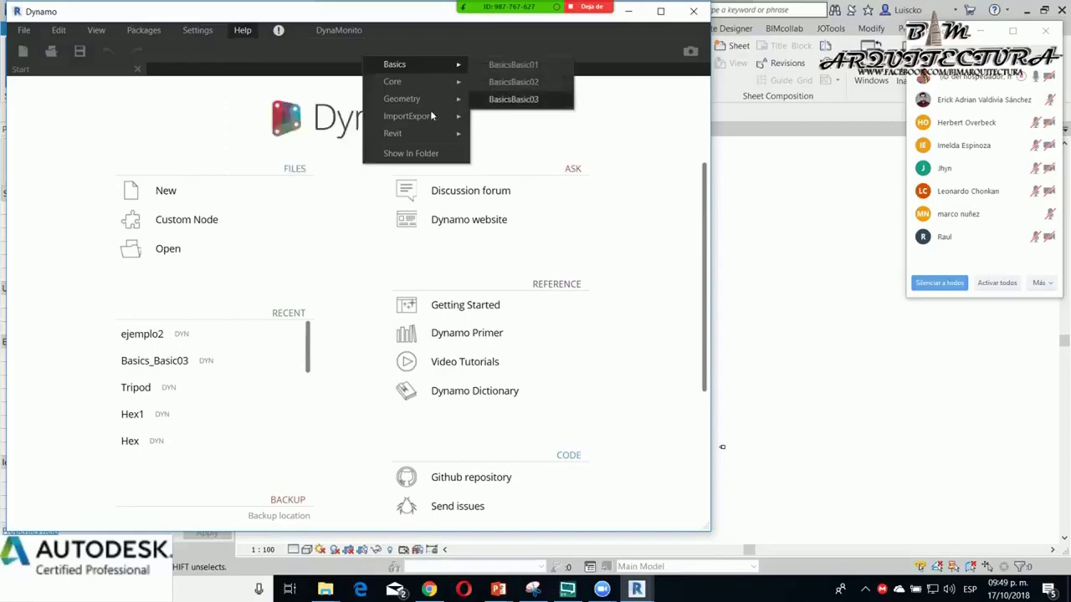
click(512, 99)
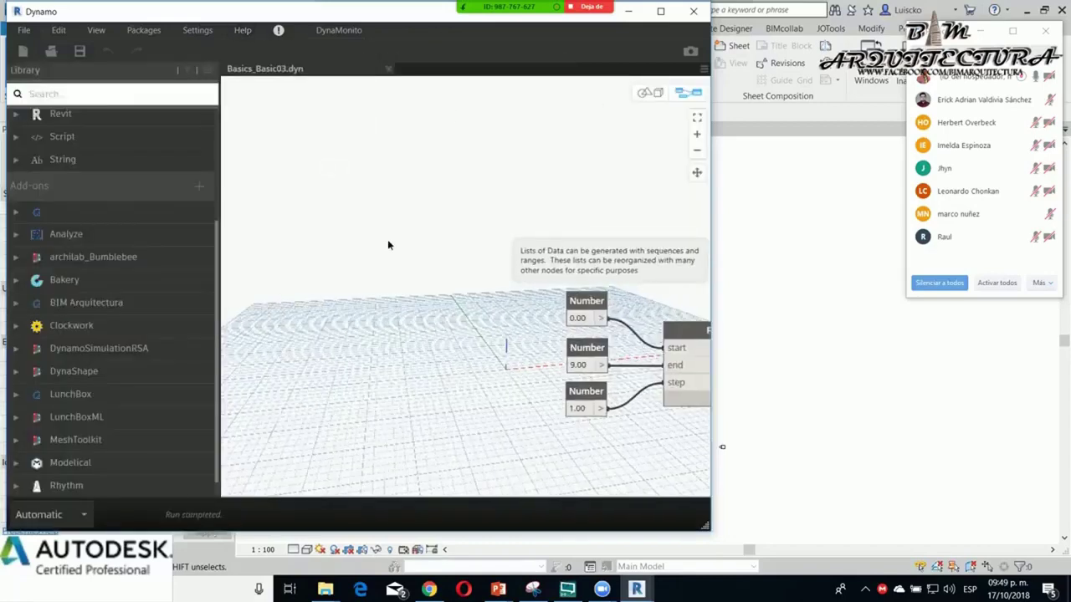
click(660, 11)
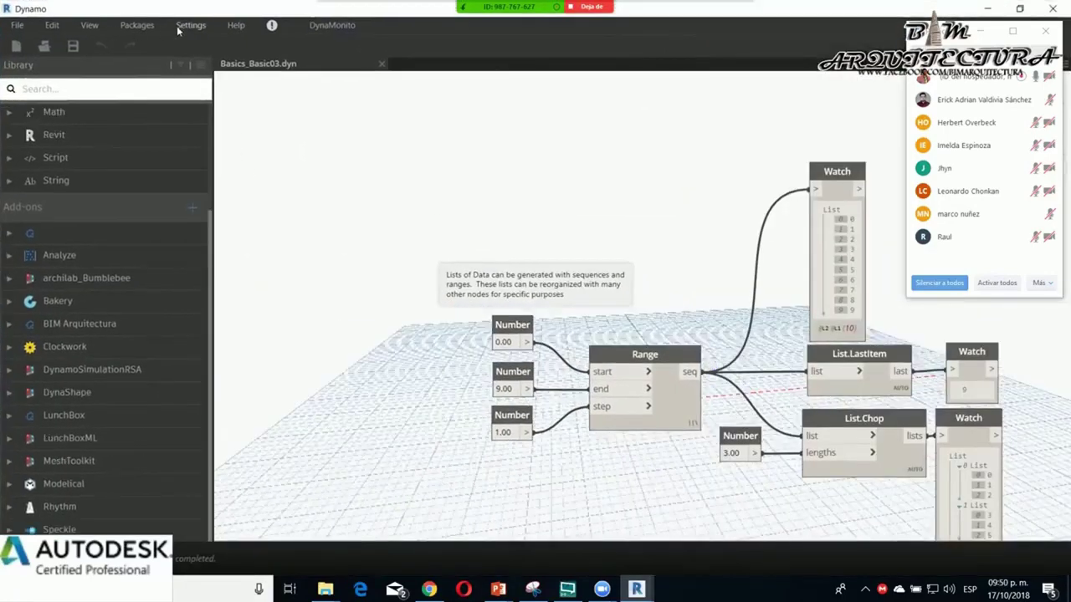
click(179, 27)
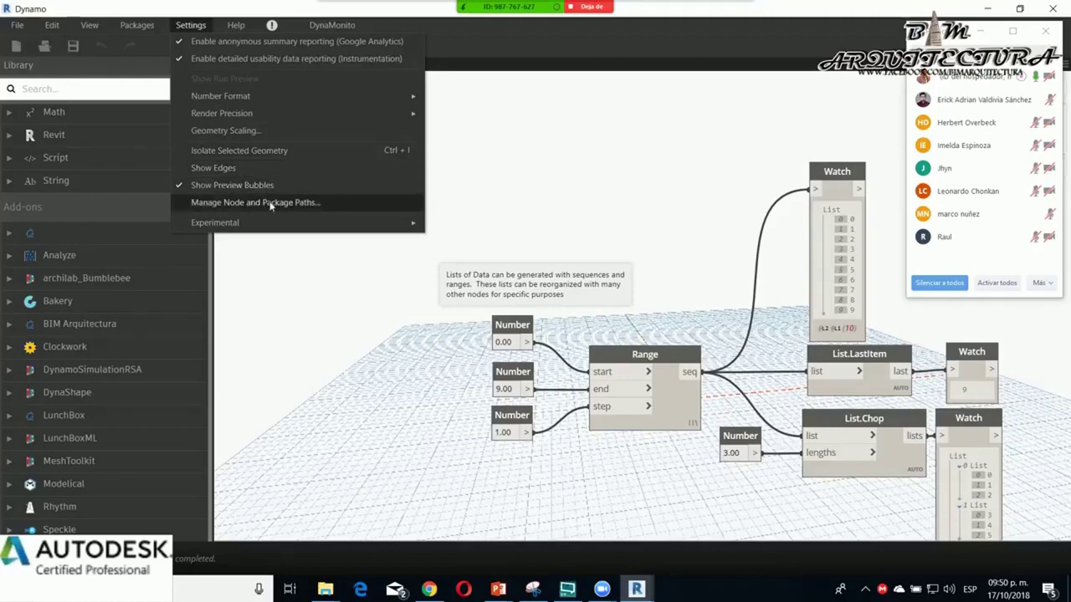
mouse_move(215, 223)
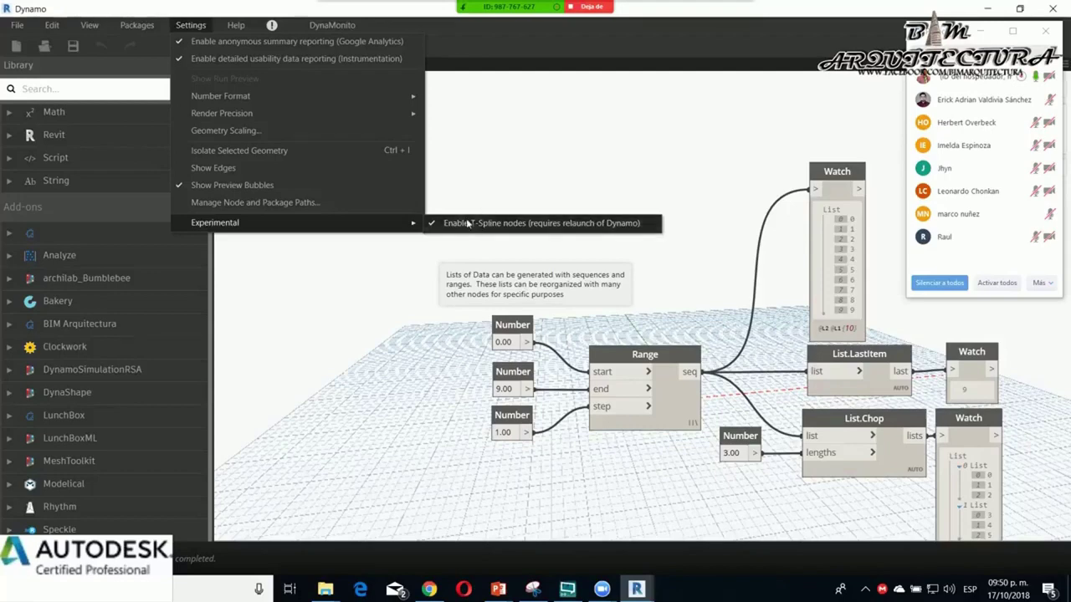
click(471, 222)
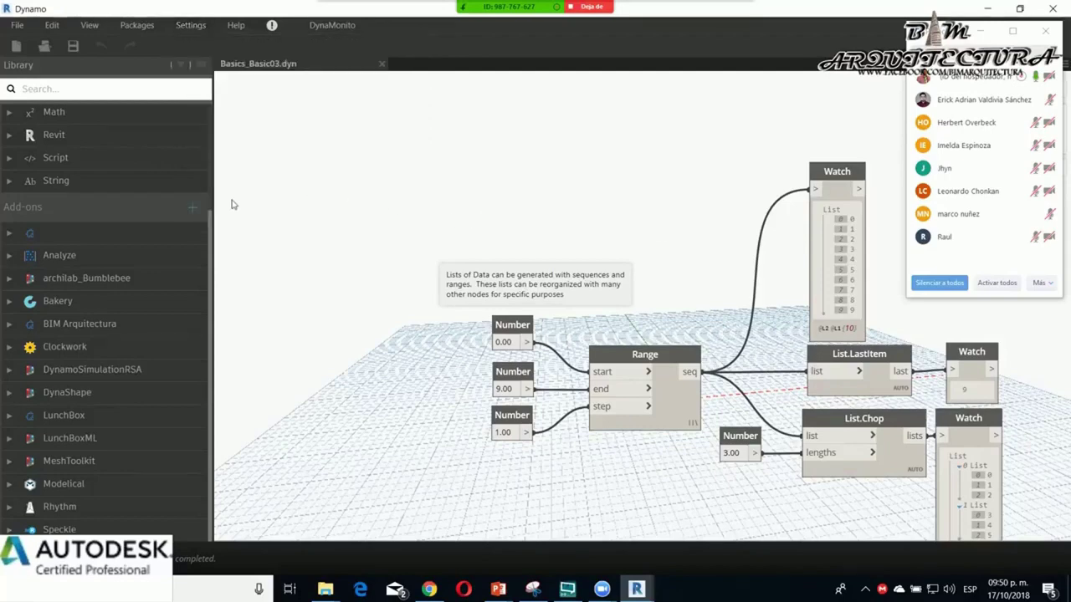
scroll(140, 244, up, 1)
scroll(145, 259, up, 4)
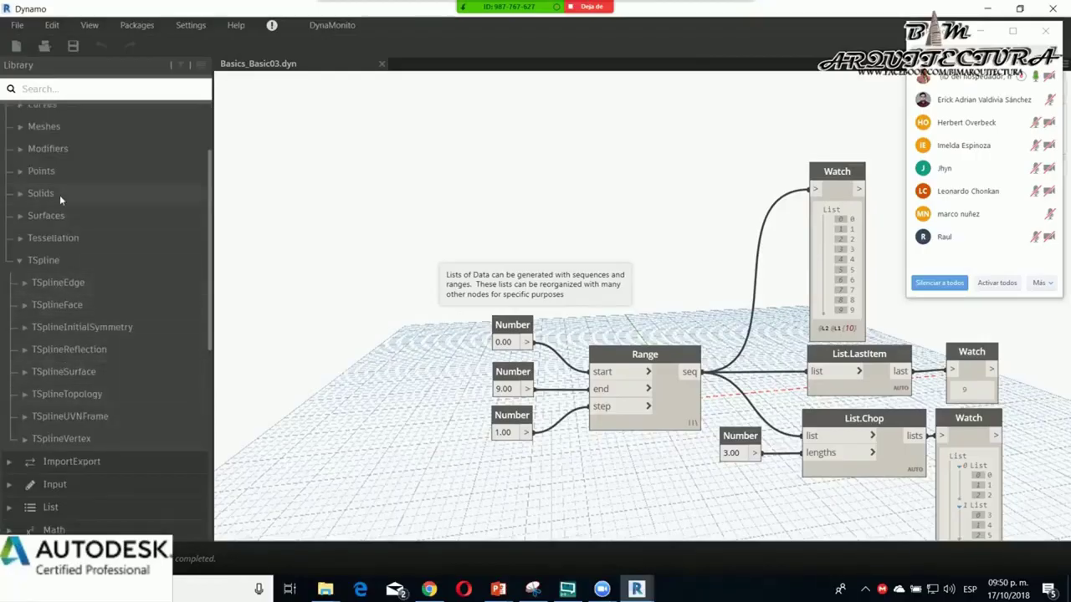
click(53, 284)
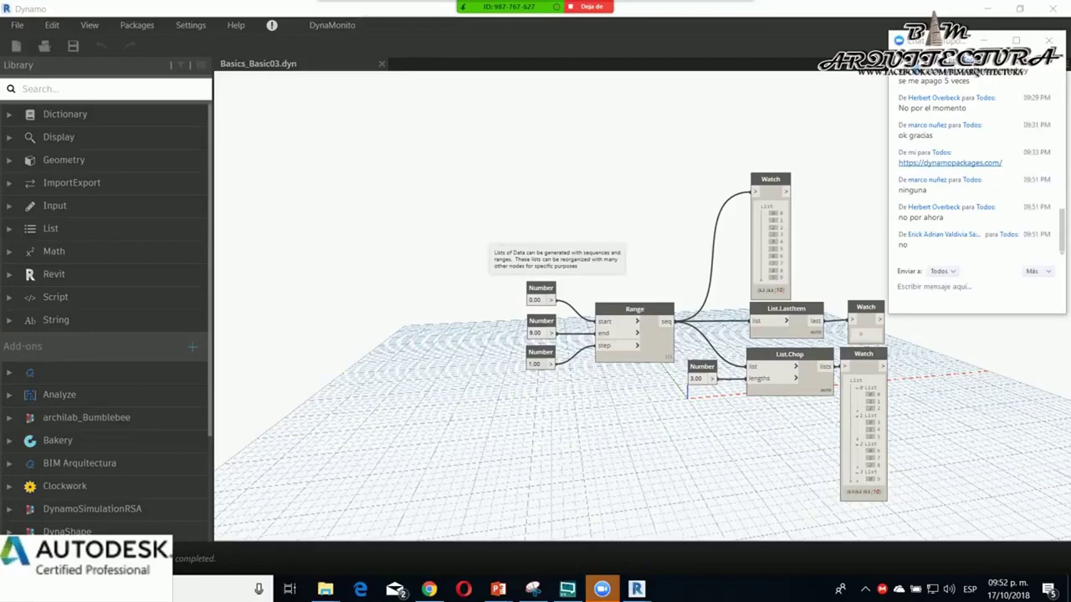
click(711, 289)
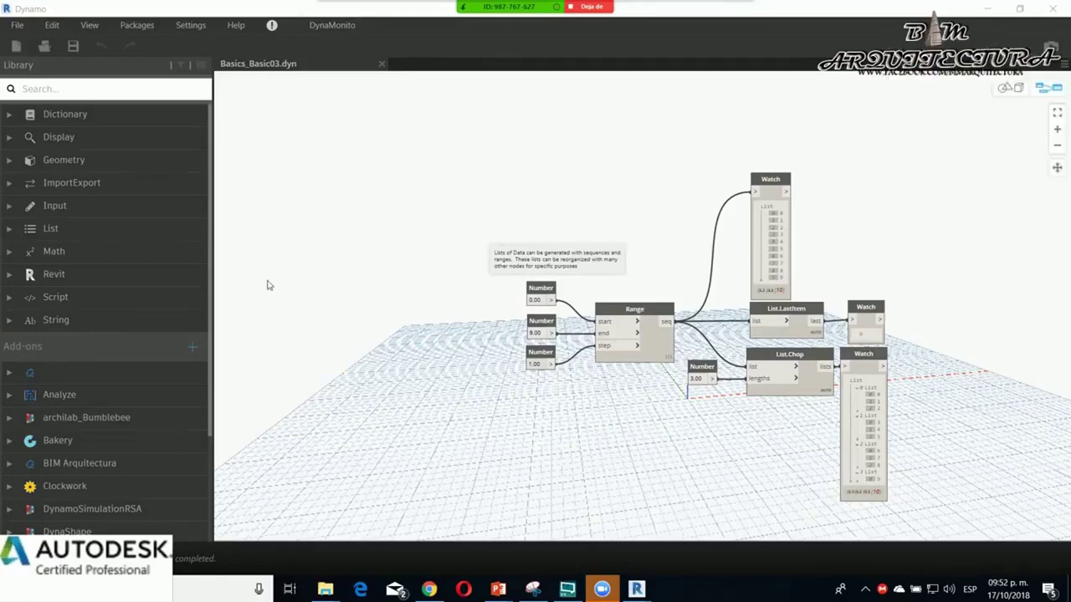